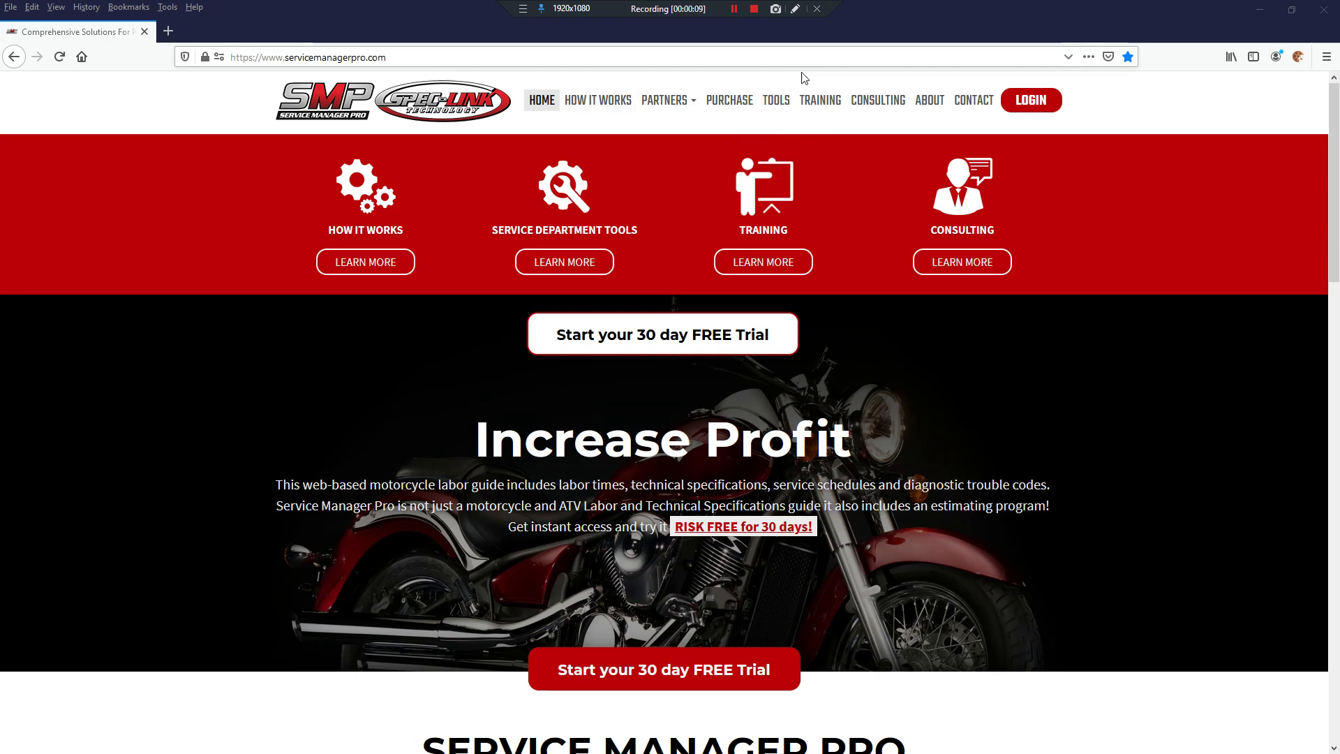
Log in to the Service Manager Pro member account with the saved autofill credentials
{"action": "left_click", "coordinate": [1030, 100]}
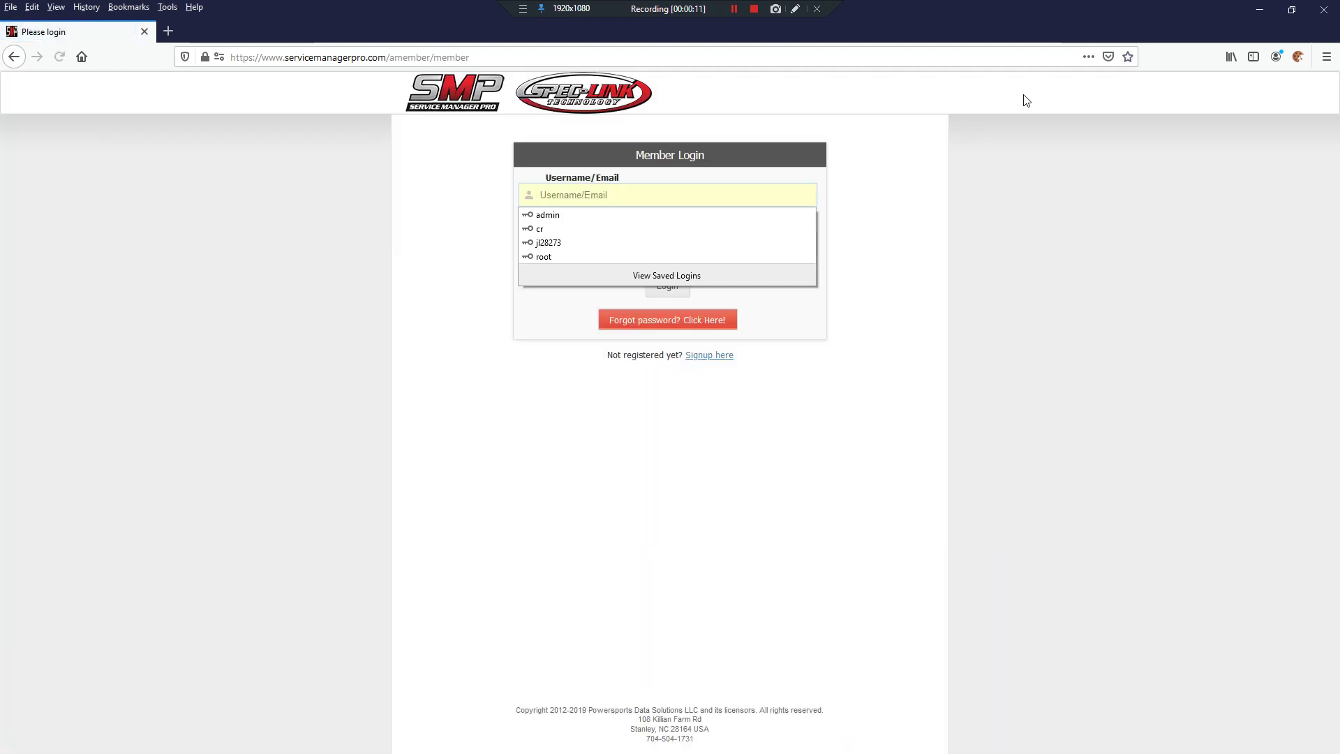
{"action": "left_click", "coordinate": [550, 243]}
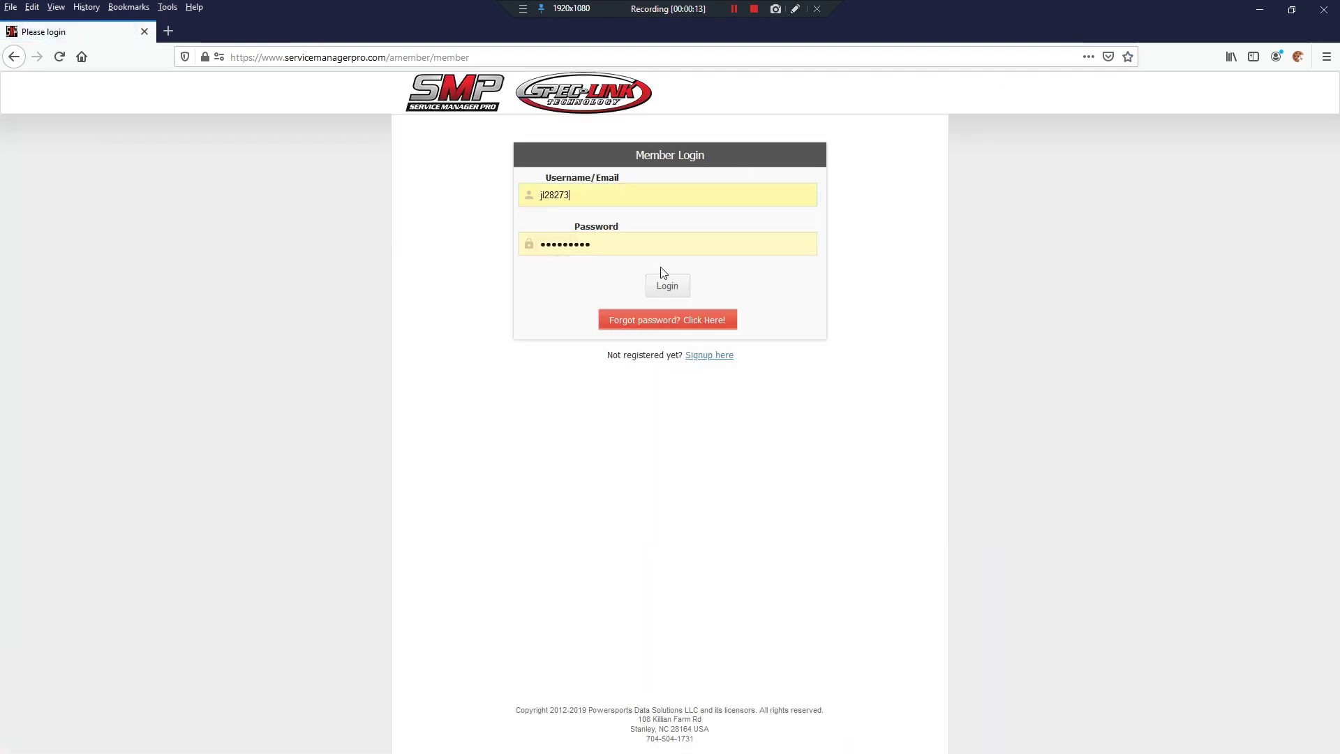
{"action": "left_click", "coordinate": [665, 285]}
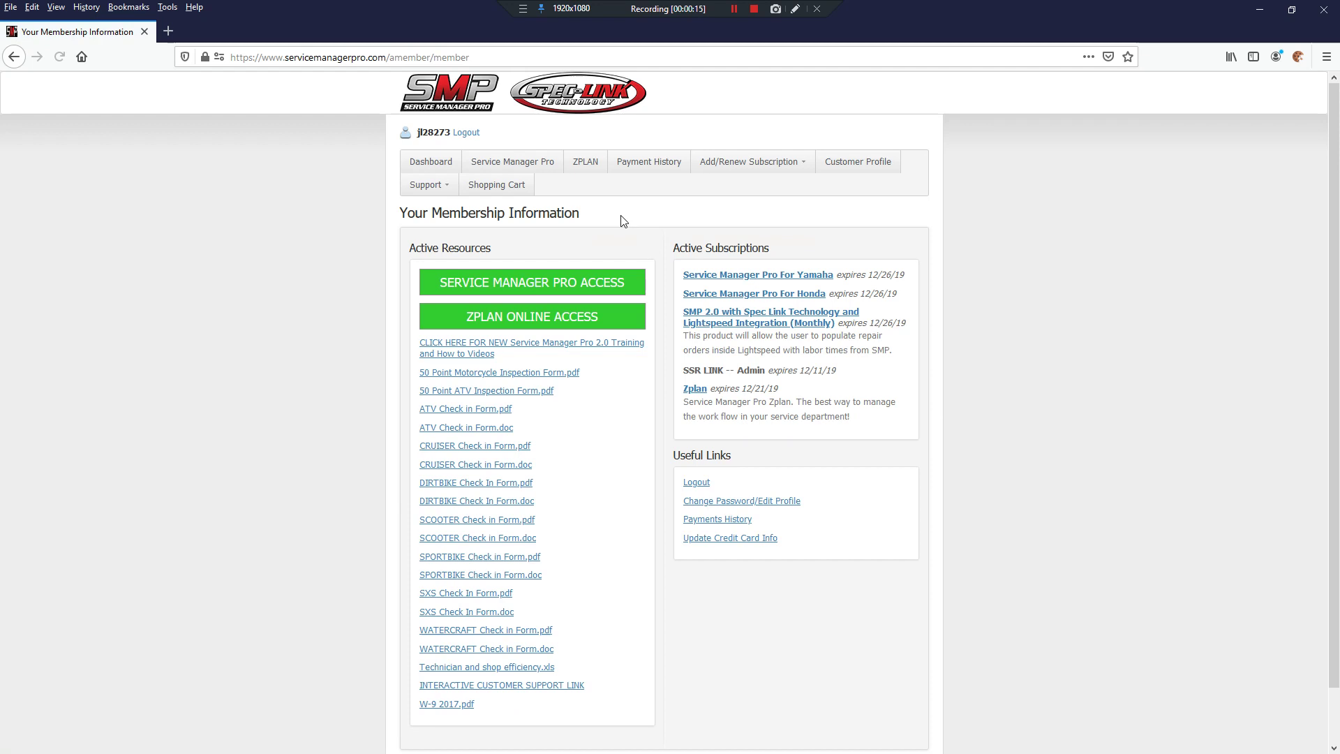
Launch zPlan Online Access and continue past the first-time System Alert
{"action": "left_click", "coordinate": [506, 319]}
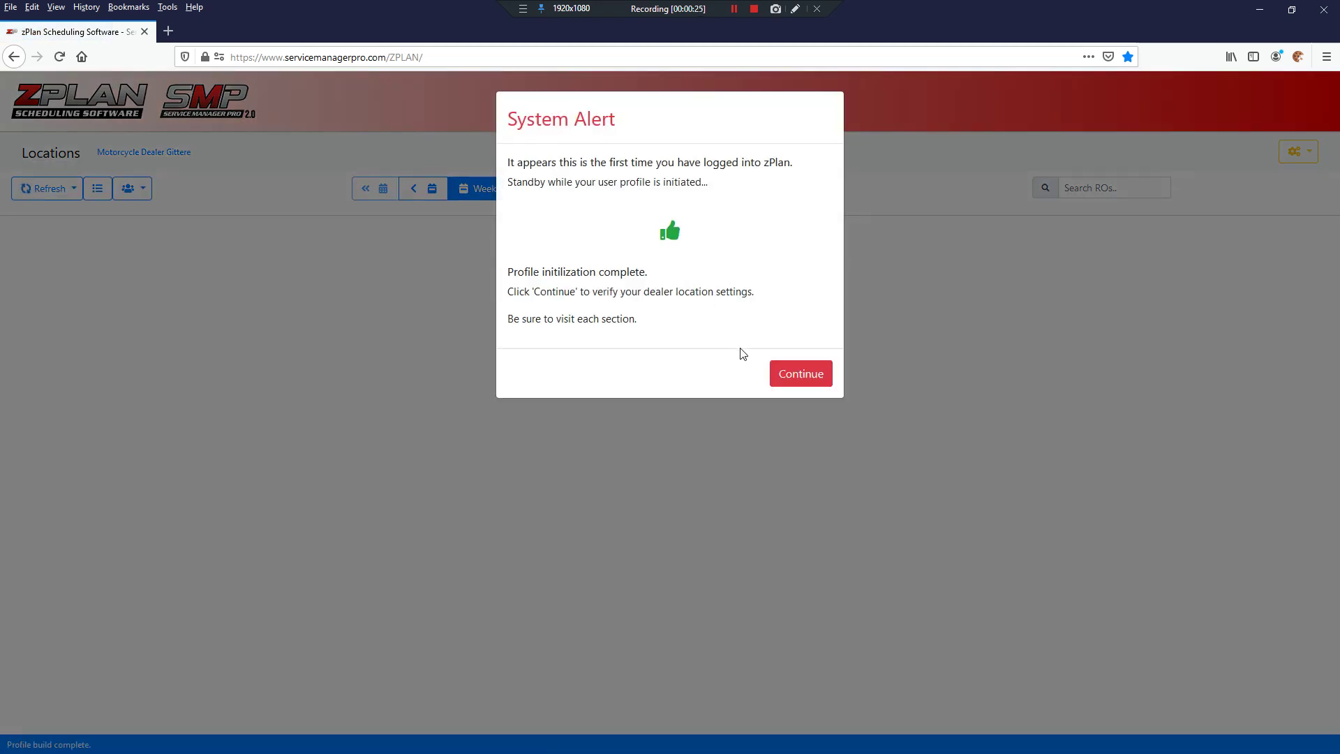
{"action": "left_click", "coordinate": [801, 374]}
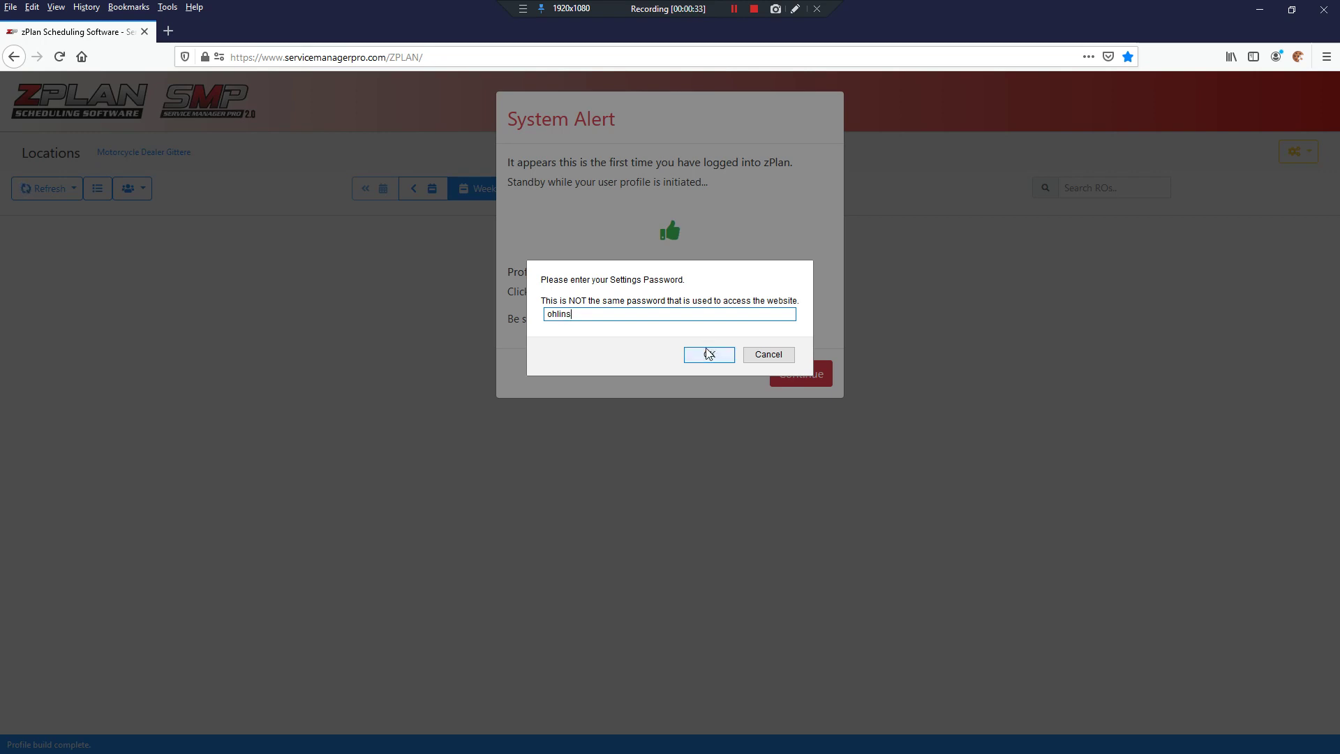
Confirm the settings password, set Tuesday–Saturday closing hour to 18, and save
{"action": "left_click", "coordinate": [708, 353]}
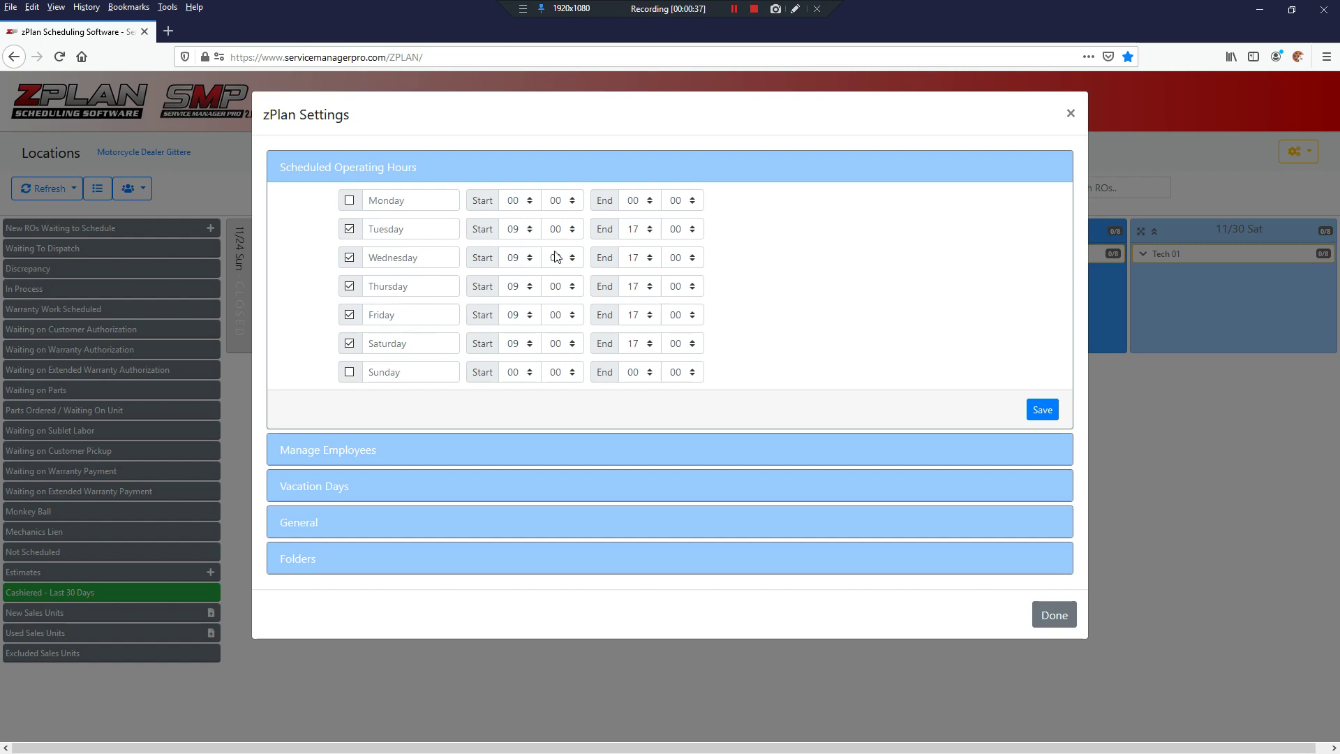
{"action": "left_click", "coordinate": [640, 228]}
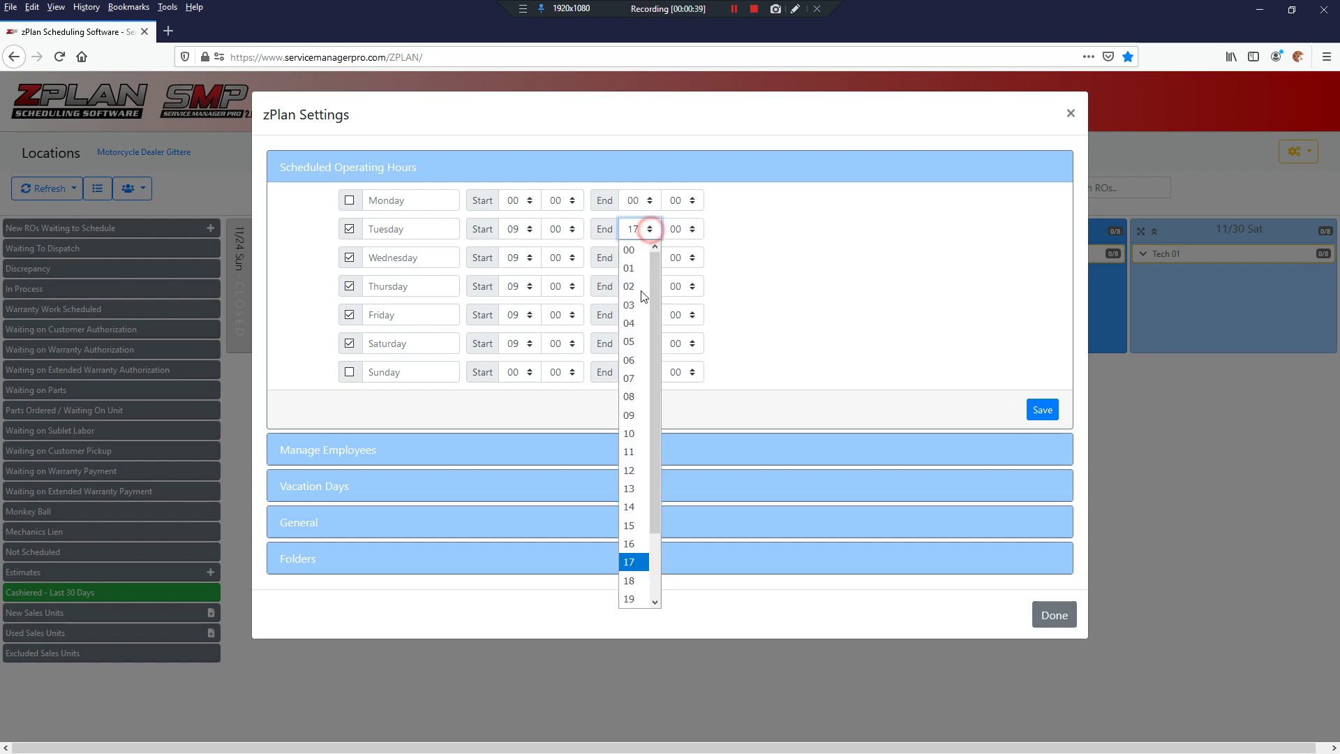
{"action": "left_click", "coordinate": [629, 579]}
{"action": "left_click", "coordinate": [641, 258]}
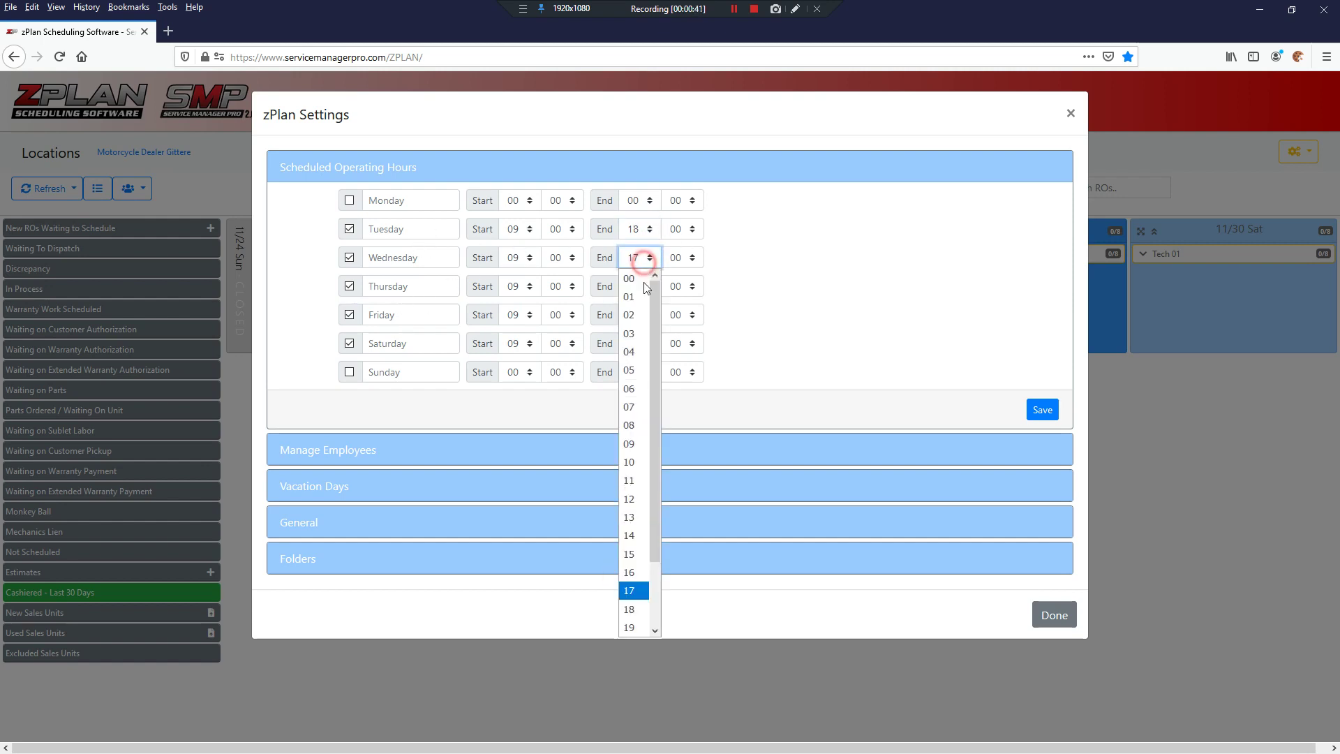
{"action": "left_click", "coordinate": [628, 611]}
{"action": "left_click", "coordinate": [640, 285]}
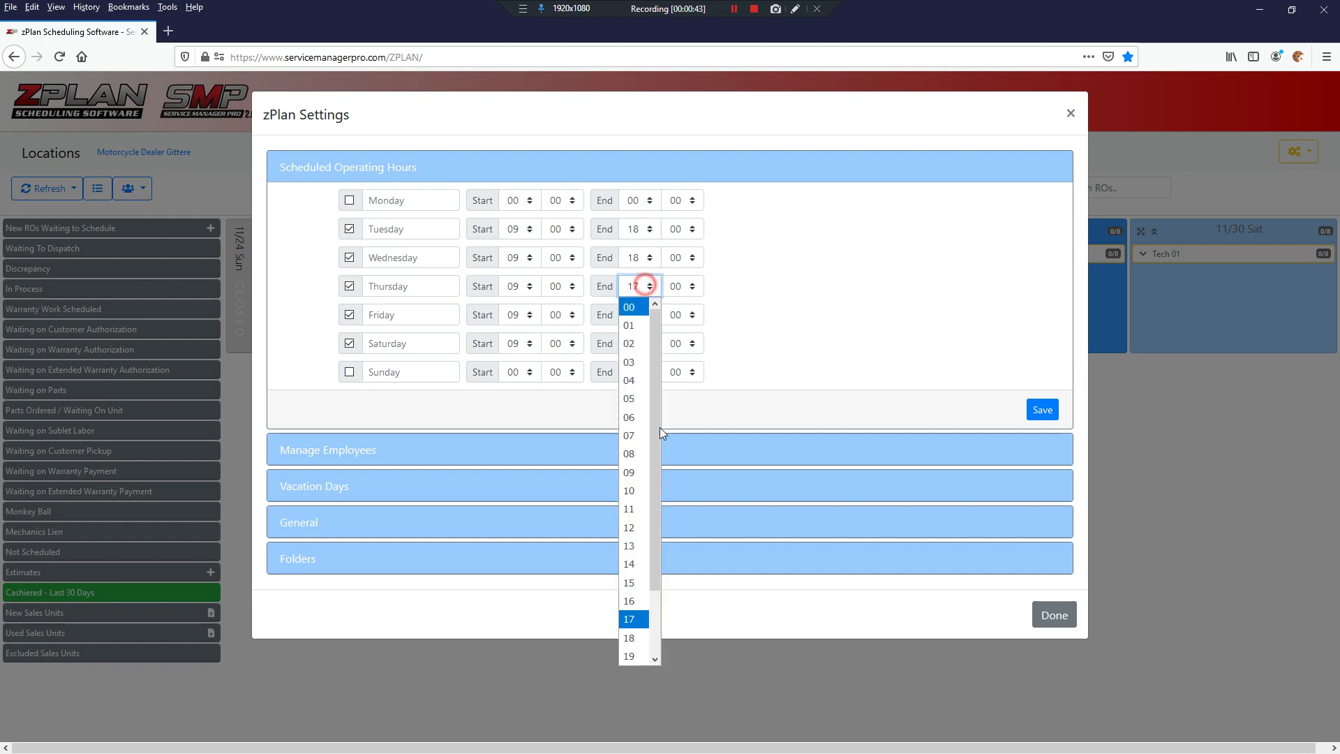
{"action": "left_click", "coordinate": [628, 628]}
{"action": "left_click", "coordinate": [640, 314]}
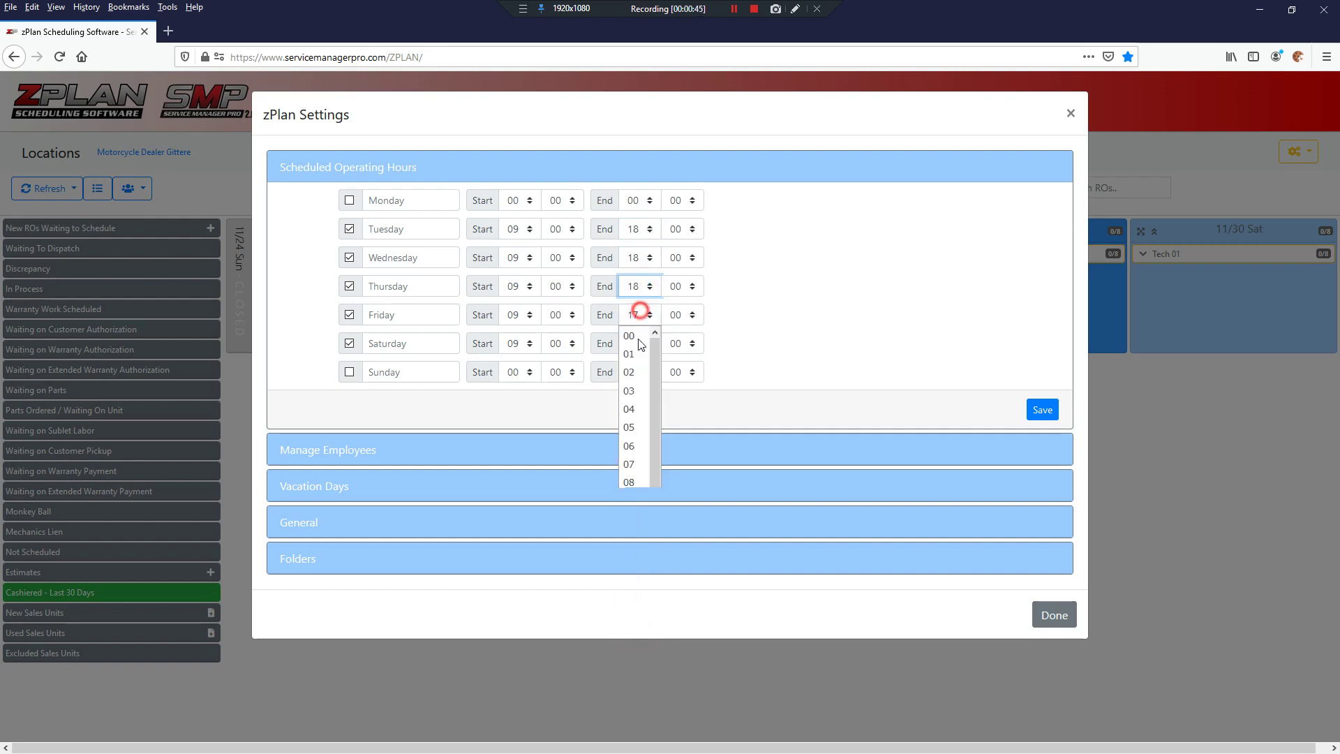
{"action": "left_click", "coordinate": [628, 651]}
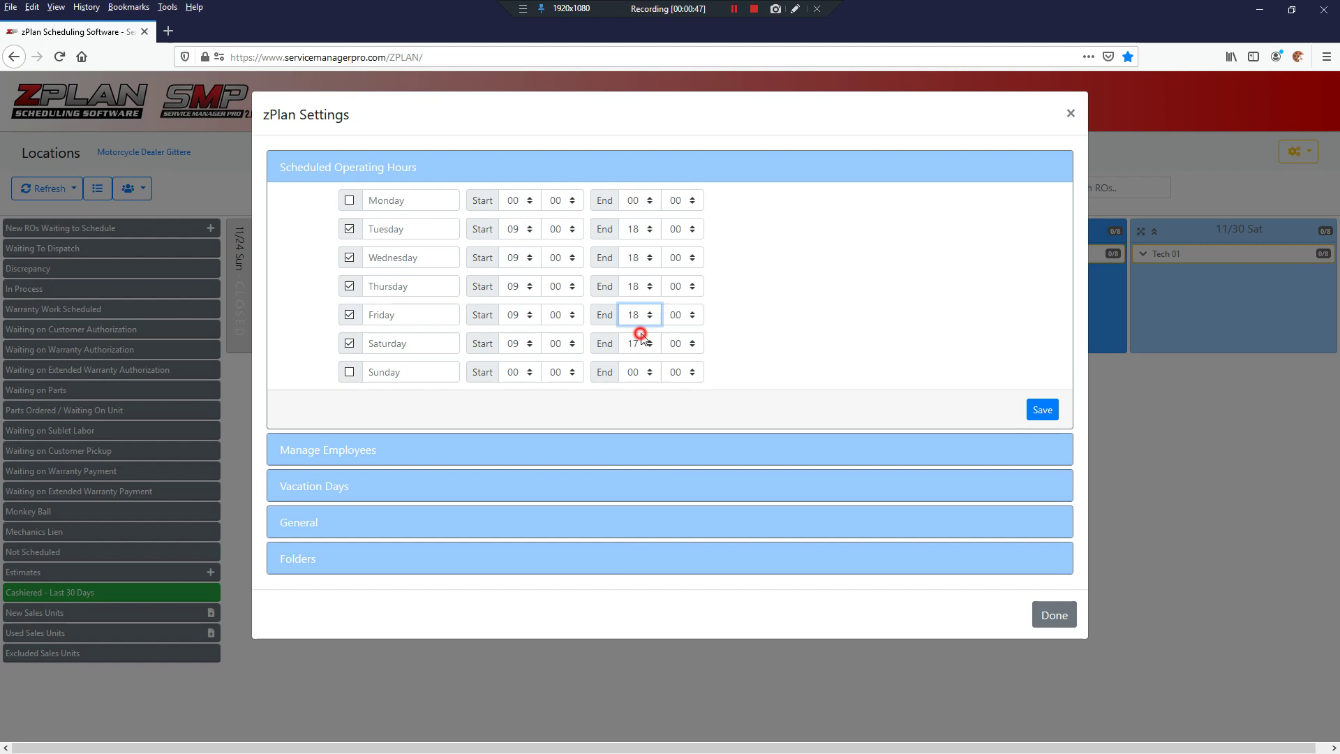
{"action": "left_click", "coordinate": [642, 344]}
{"action": "left_click", "coordinate": [629, 686]}
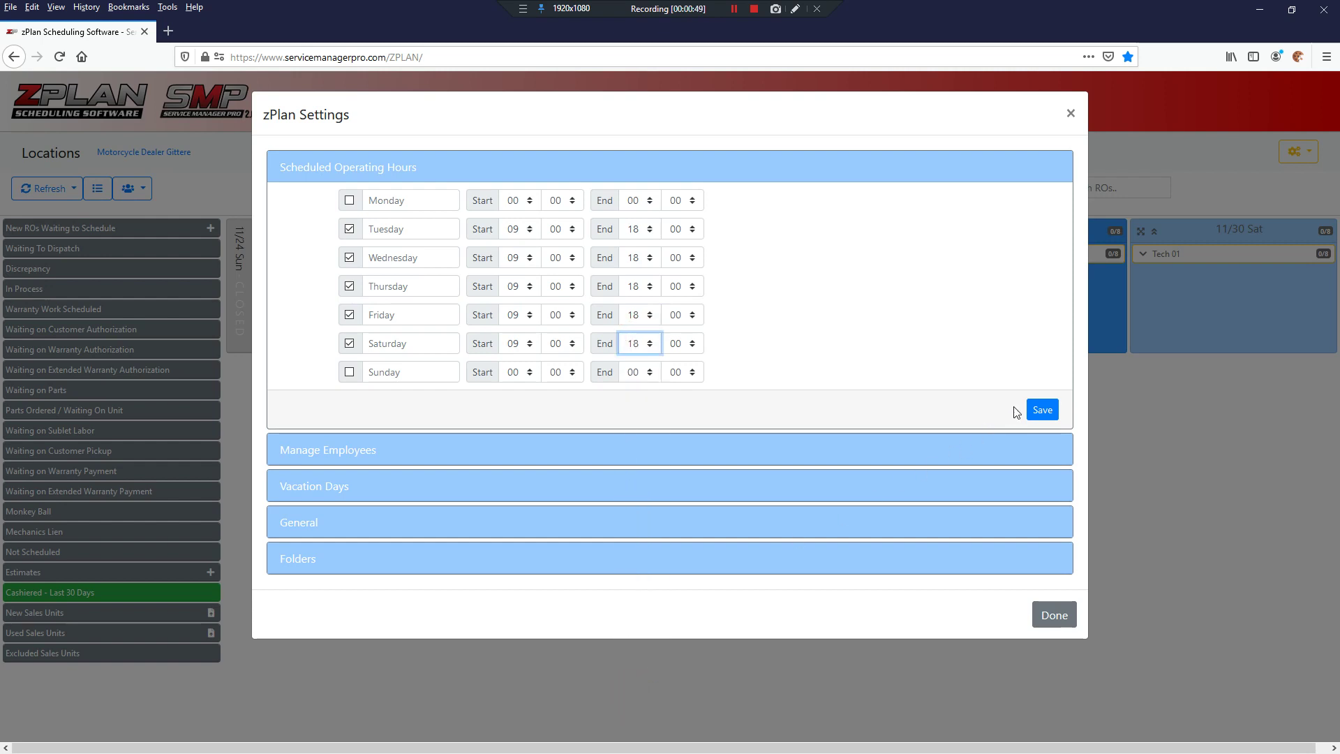
{"action": "left_click", "coordinate": [1042, 410]}
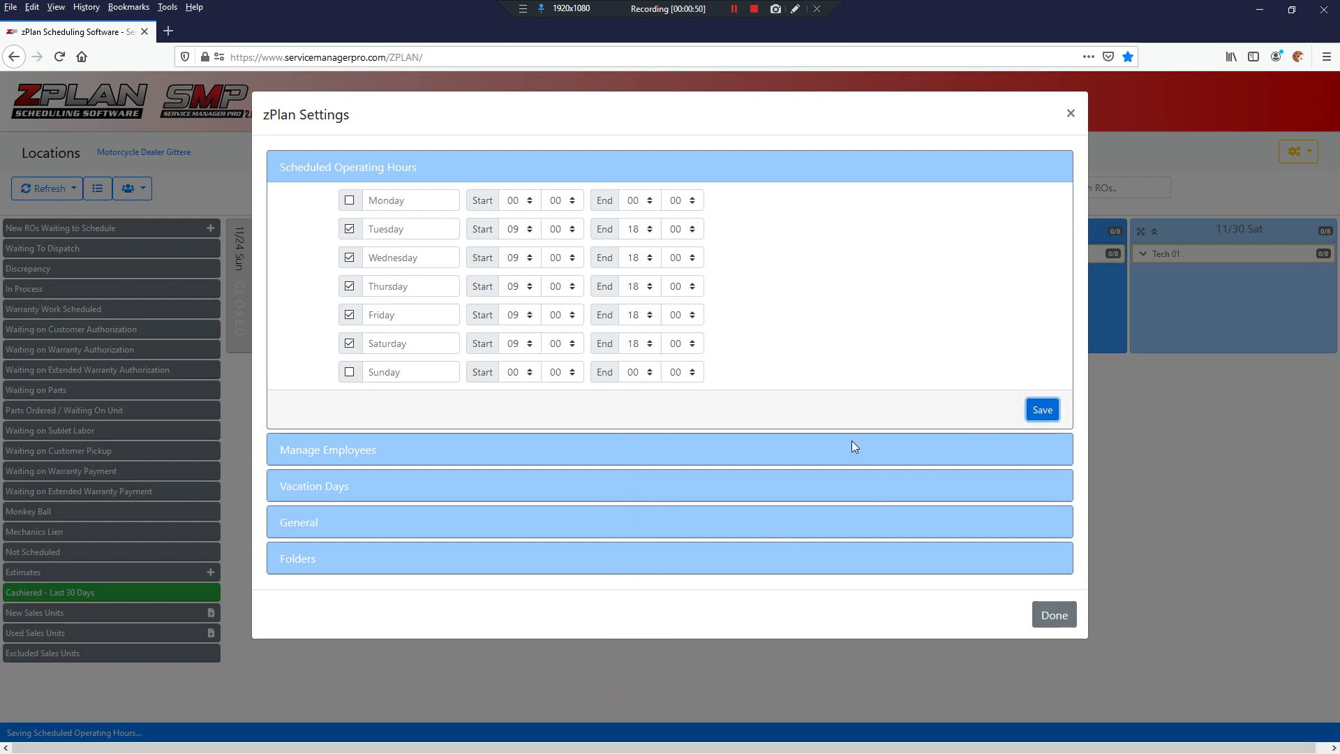
Replace placeholder Service Writer 01 with the service writer's full name and save
{"action": "left_click", "coordinate": [322, 450]}
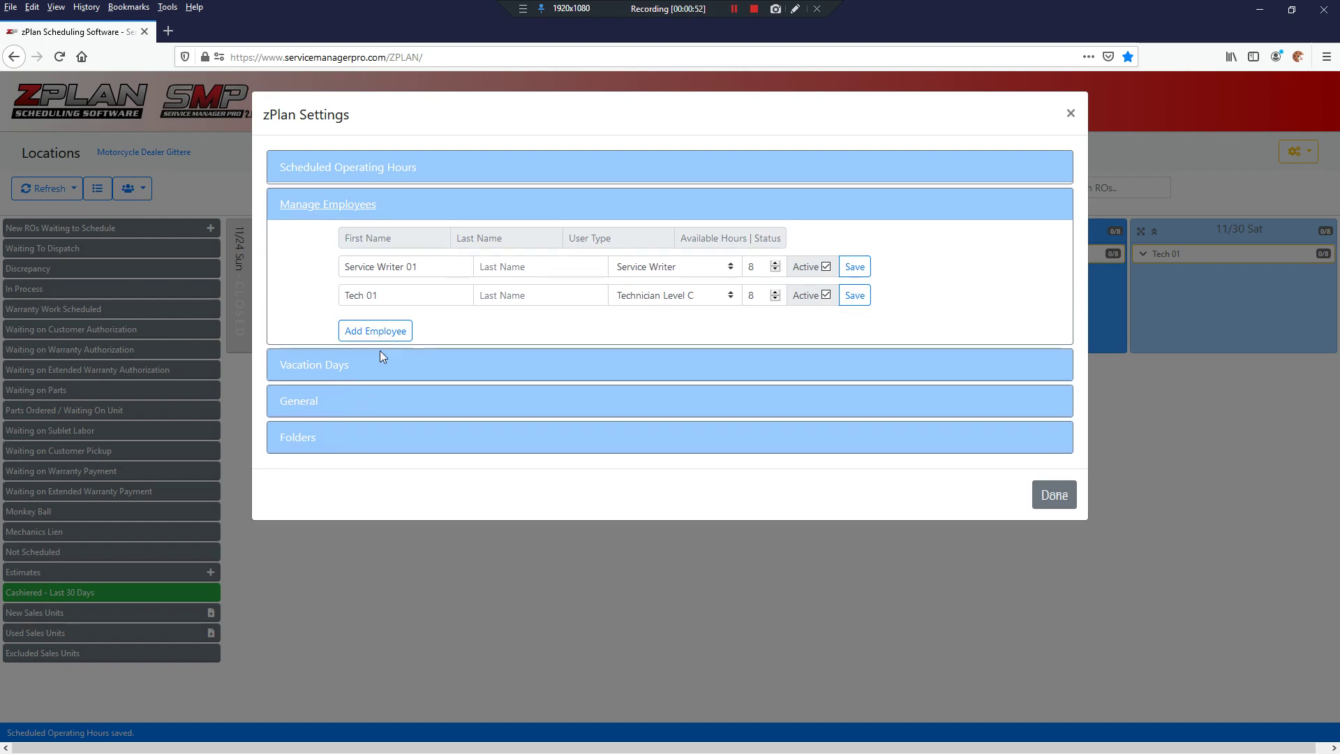
{"action": "double_click", "coordinate": [435, 266]}
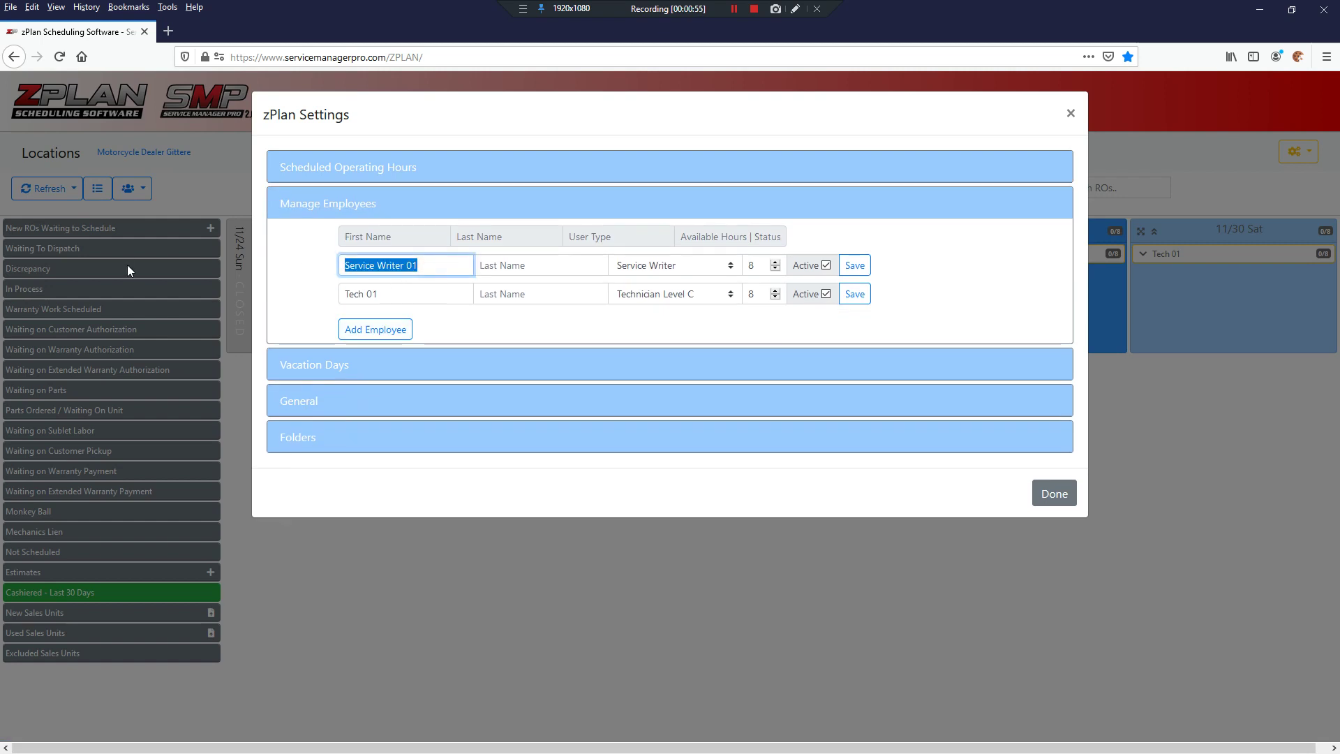
{"action": "type", "text": "Clark"}
{"action": "key", "text": "Tab"}
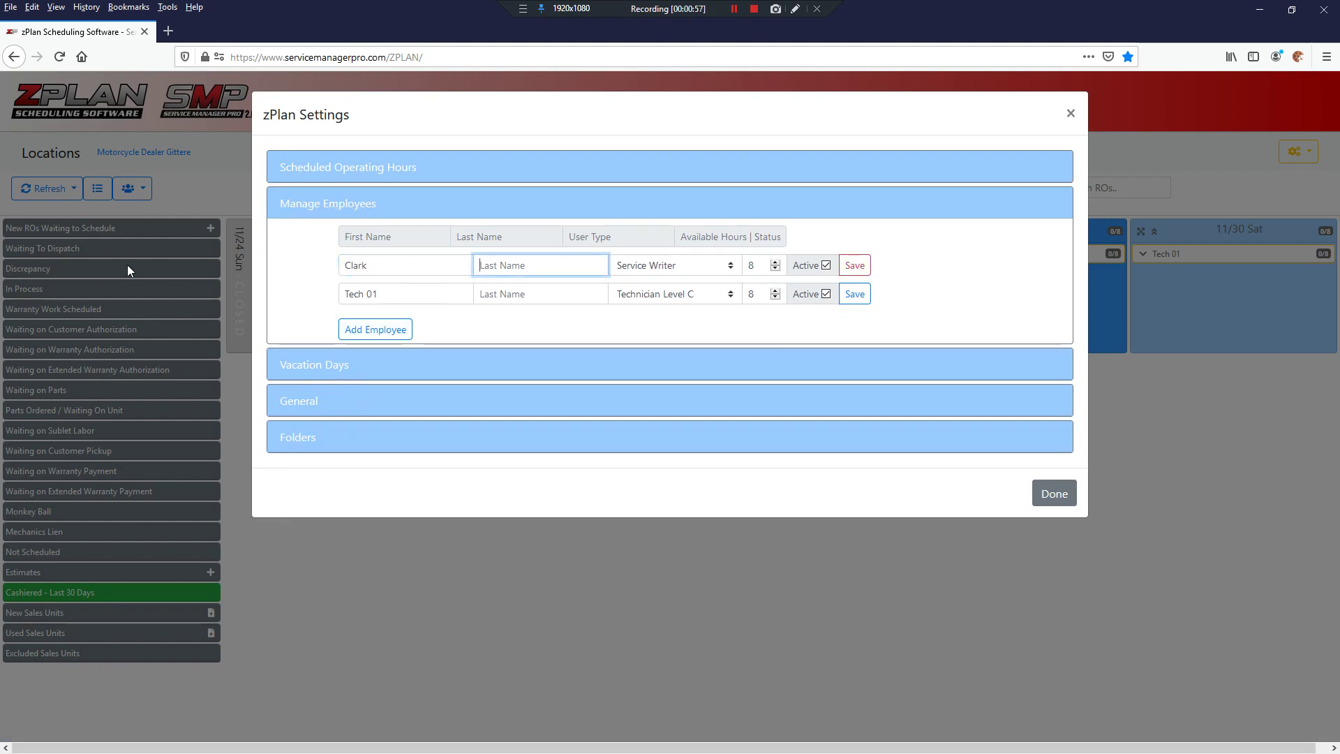
{"action": "type", "text": "Griswold"}
{"action": "key", "text": "Tab"}
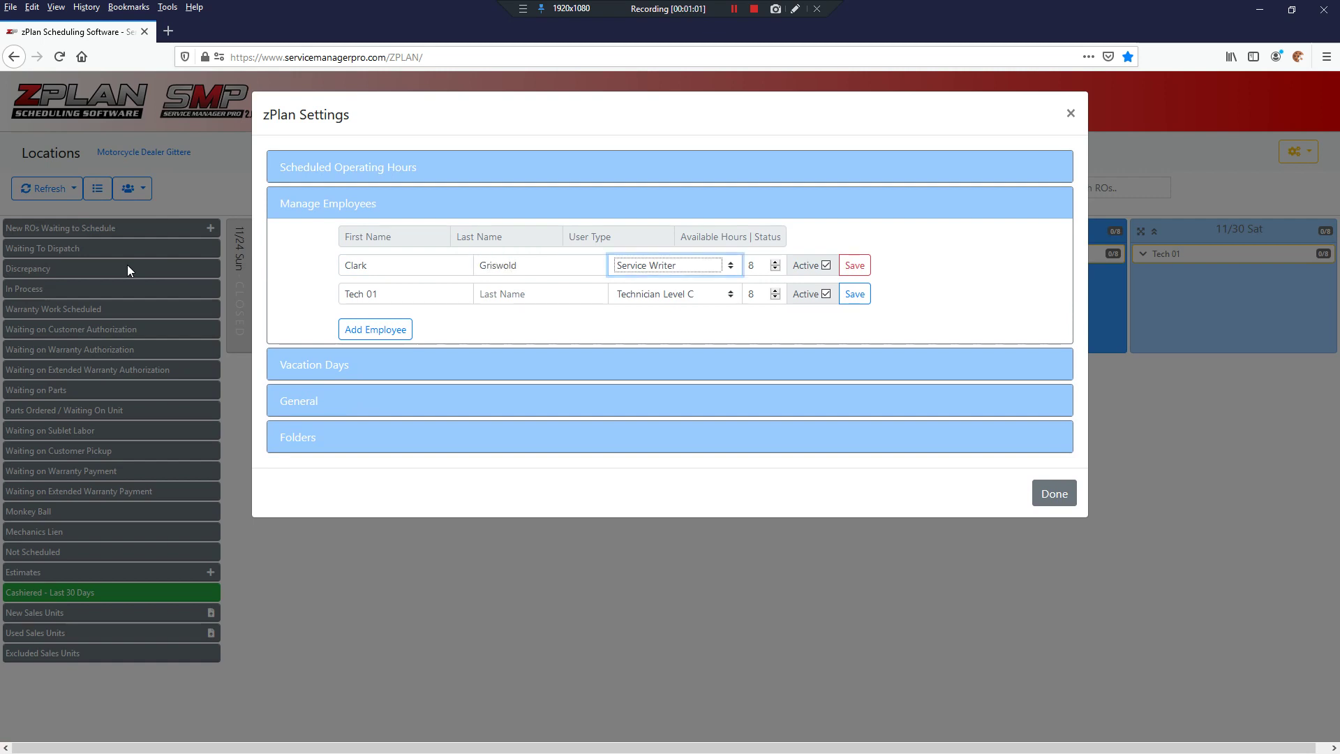
{"action": "left_click", "coordinate": [854, 265]}
Replace placeholder Tech 01 with the technician's full name and save
{"action": "double_click", "coordinate": [360, 293]}
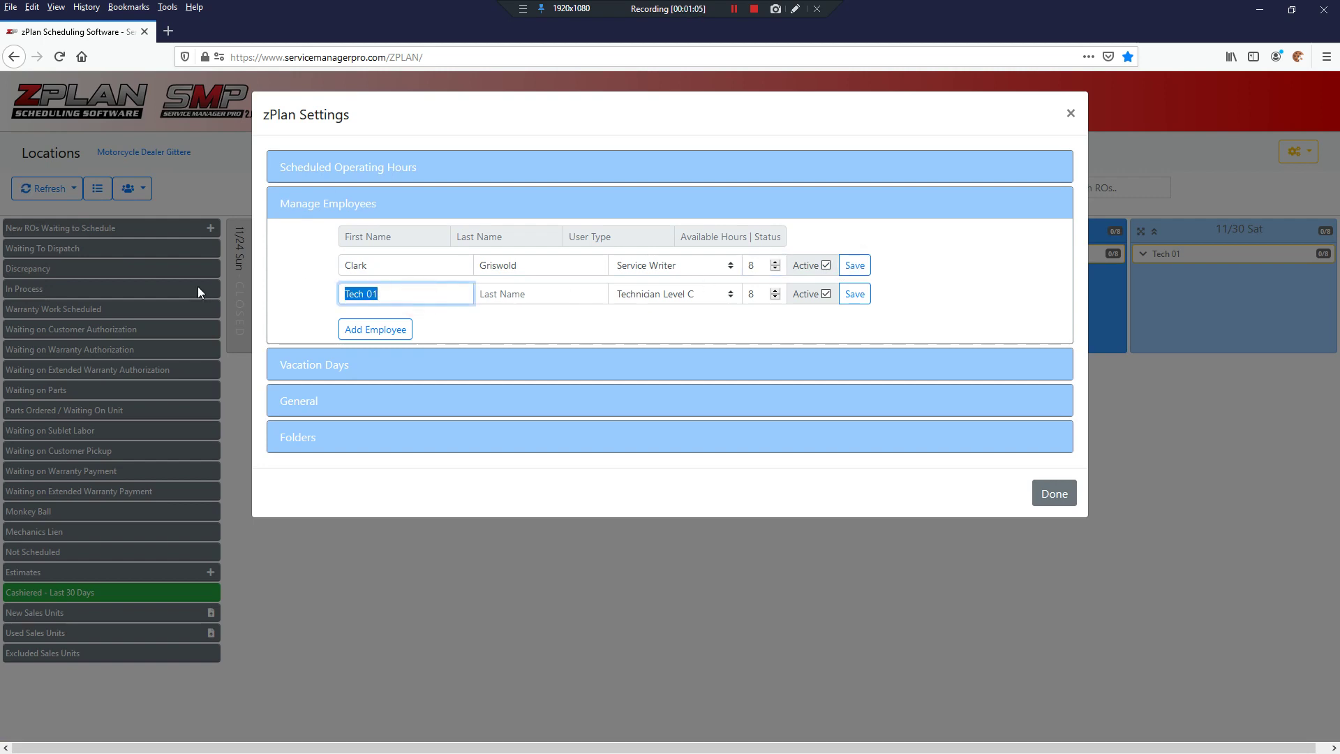
{"action": "type", "text": "Eddie"}
{"action": "key", "text": "Tab"}
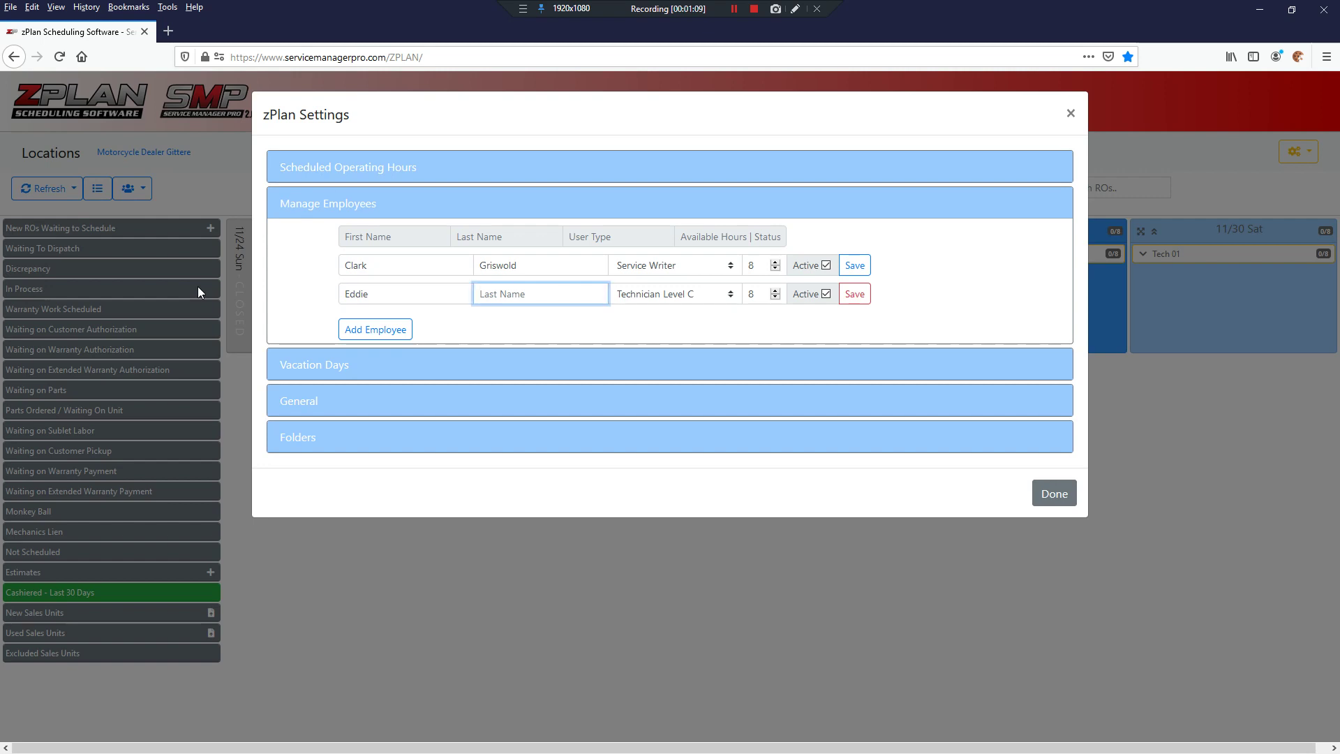
{"action": "type", "text": "Johnson"}
{"action": "key", "text": "Tab"}
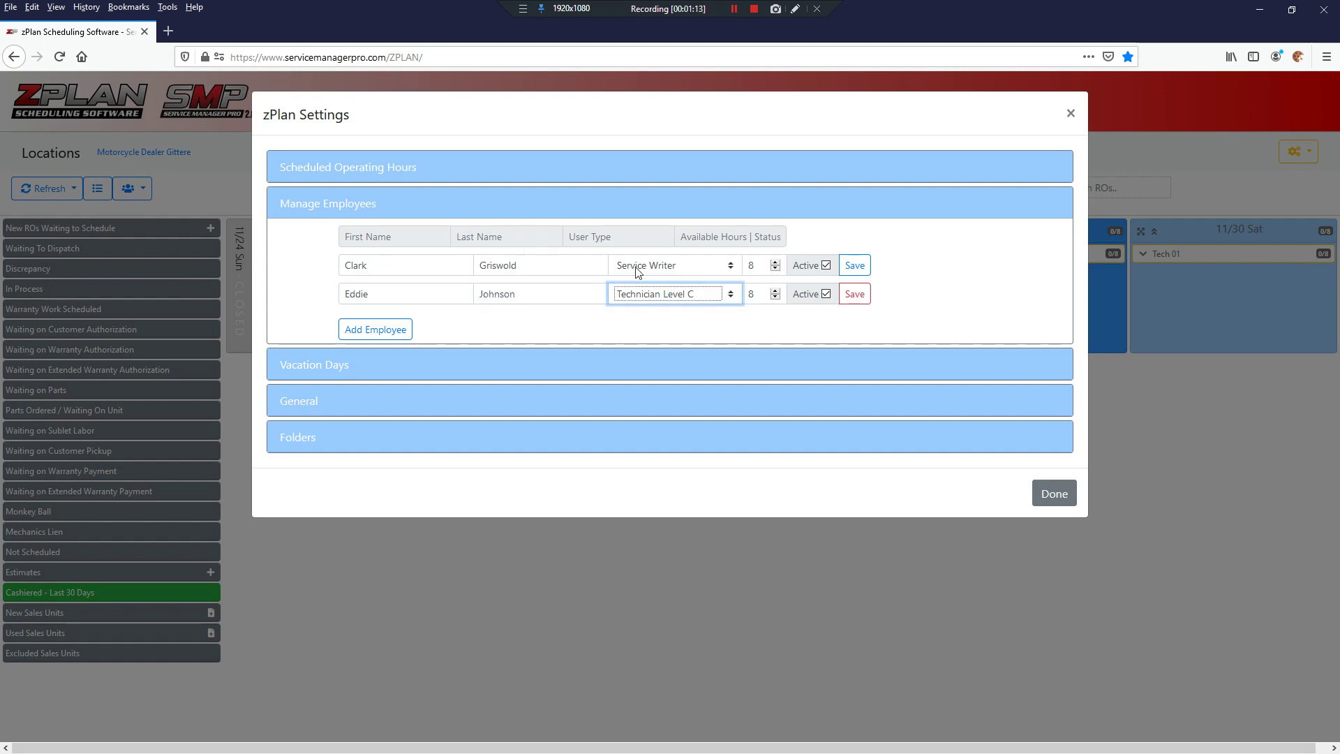
{"action": "left_click", "coordinate": [854, 293]}
Add a new employee with first and last name as a Technician Level B
{"action": "left_click", "coordinate": [374, 330]}
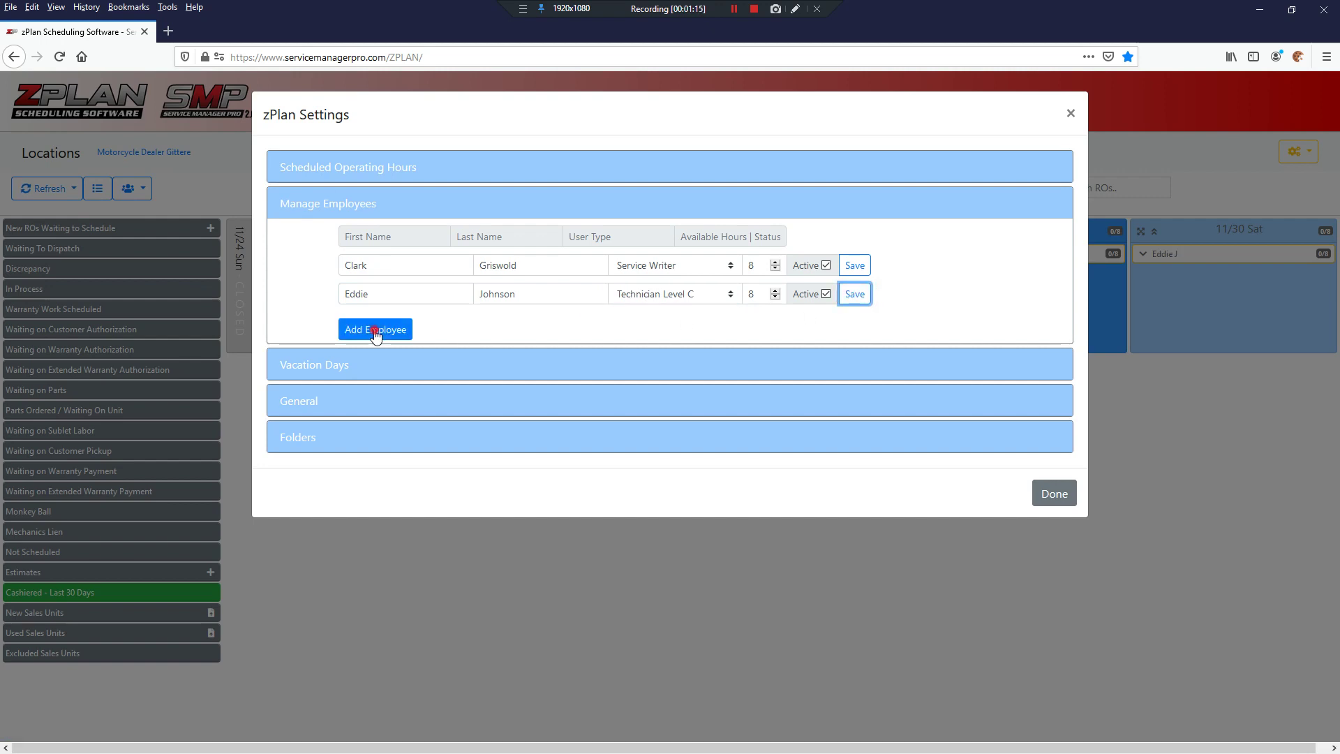
{"action": "left_click", "coordinate": [374, 323]}
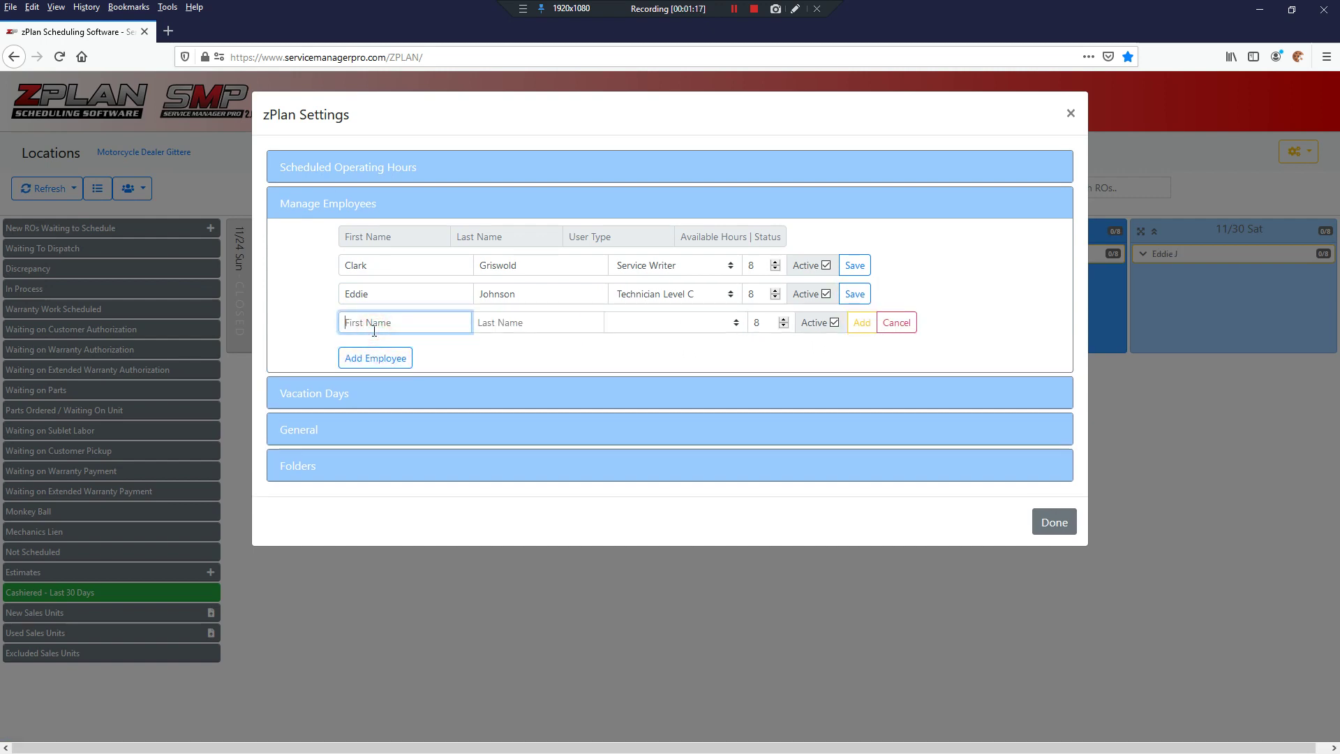
{"action": "type", "text": "Carl"}
{"action": "key", "text": "Tab"}
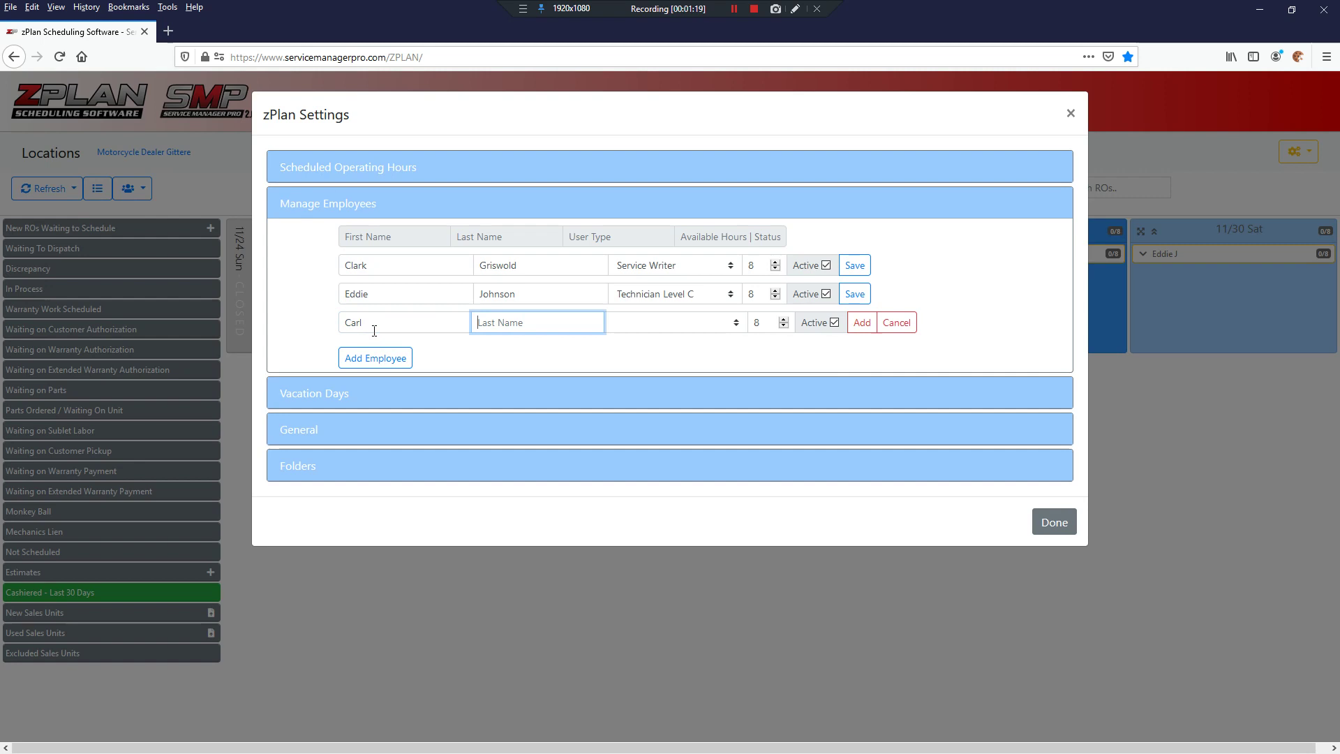
{"action": "type", "text": "Spac"}
{"action": "type", "text": "kler"}
{"action": "key", "text": "Tab"}
{"action": "key", "text": "Down"}
{"action": "key", "text": "Down"}
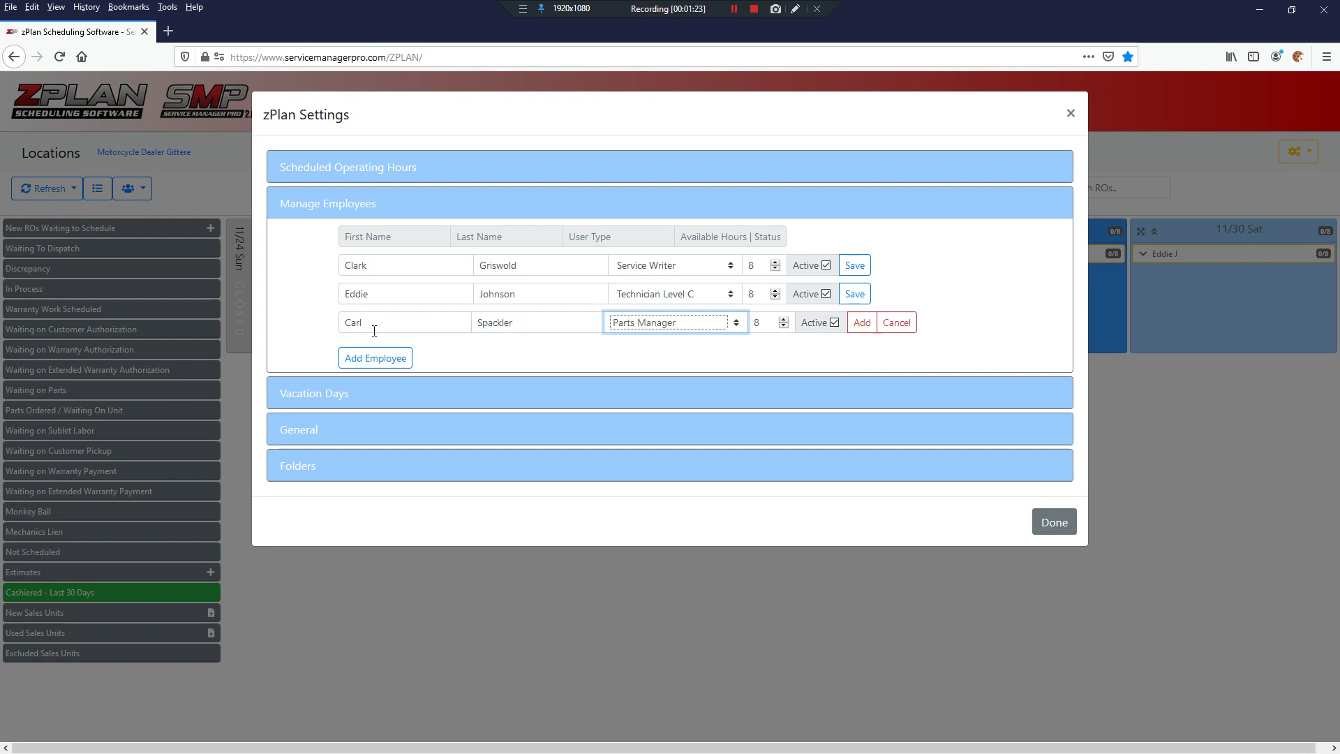
{"action": "key", "text": "Down"}
{"action": "key", "text": "Down"}
{"action": "key", "text": "Down"}
{"action": "key", "text": "Down"}
{"action": "left_click", "coordinate": [862, 322]}
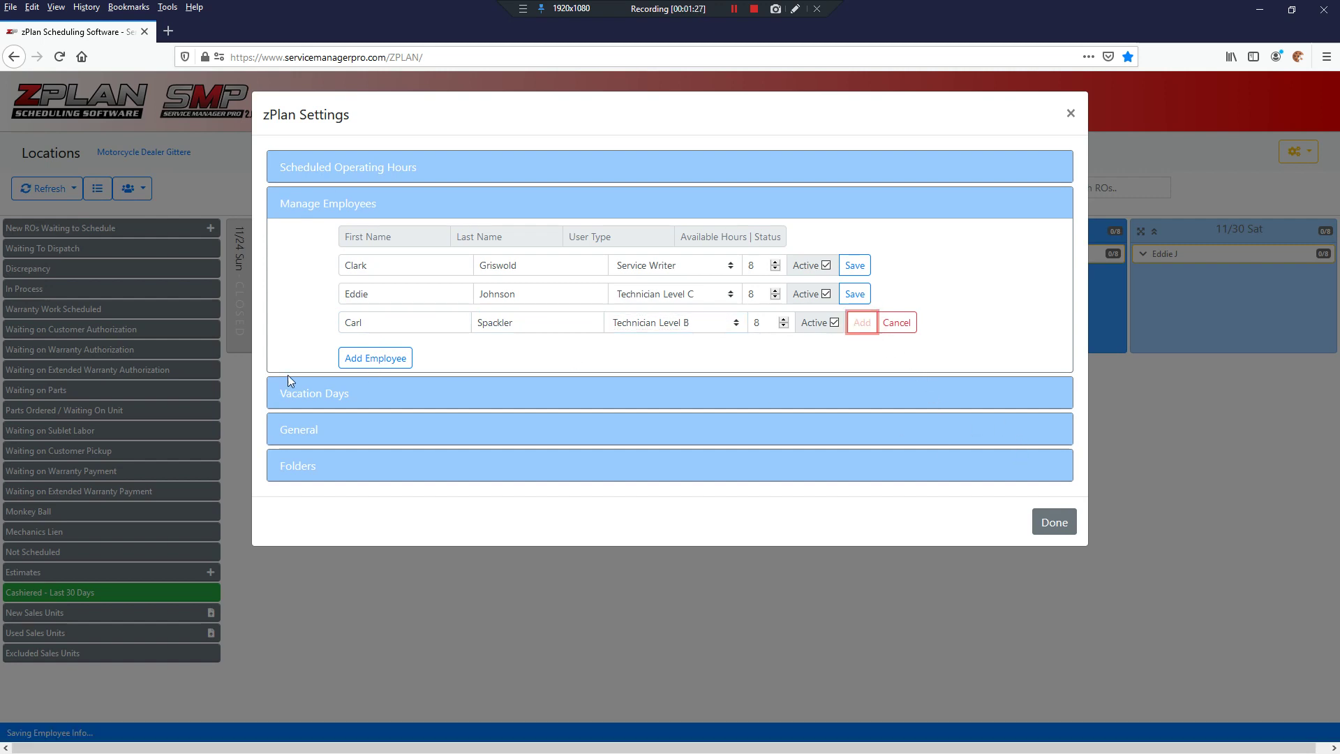
Add a second new employee with first and last name as a Technician Level A
{"action": "left_click", "coordinate": [366, 358]}
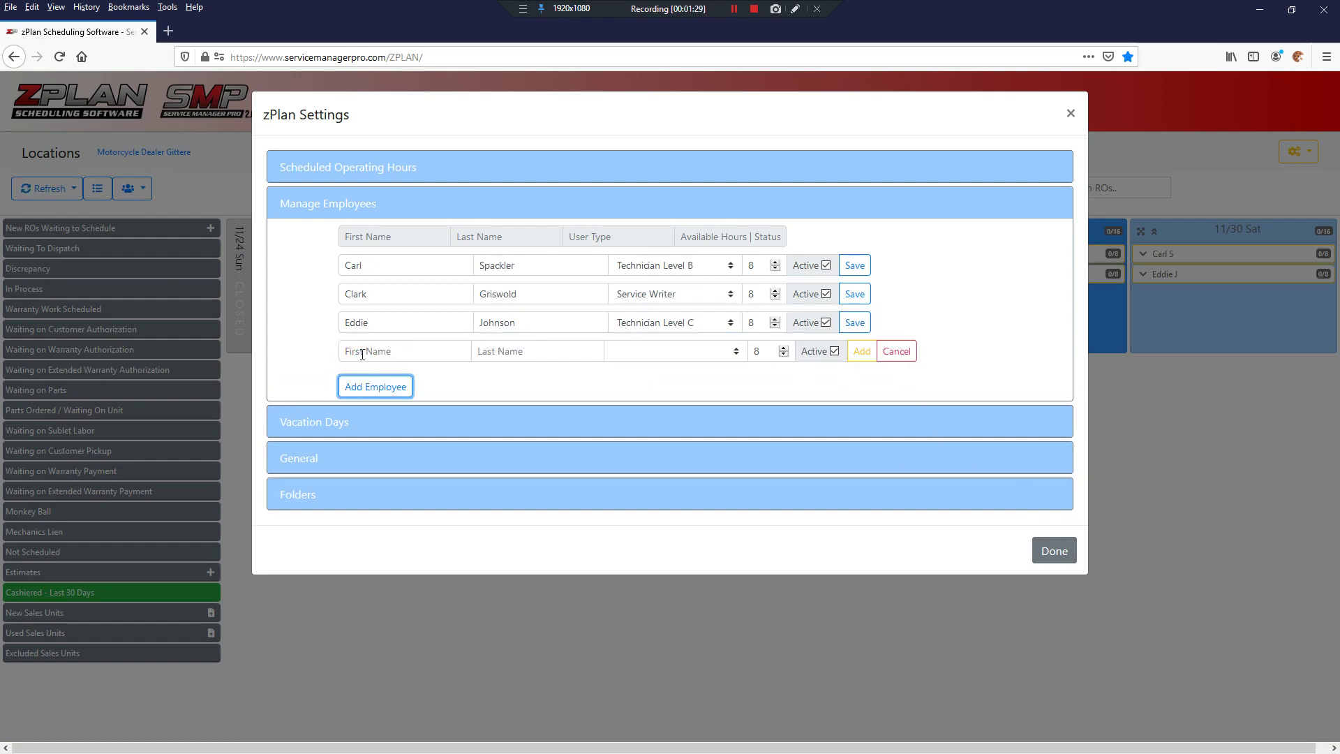
{"action": "left_click", "coordinate": [362, 353]}
{"action": "type", "text": "John"}
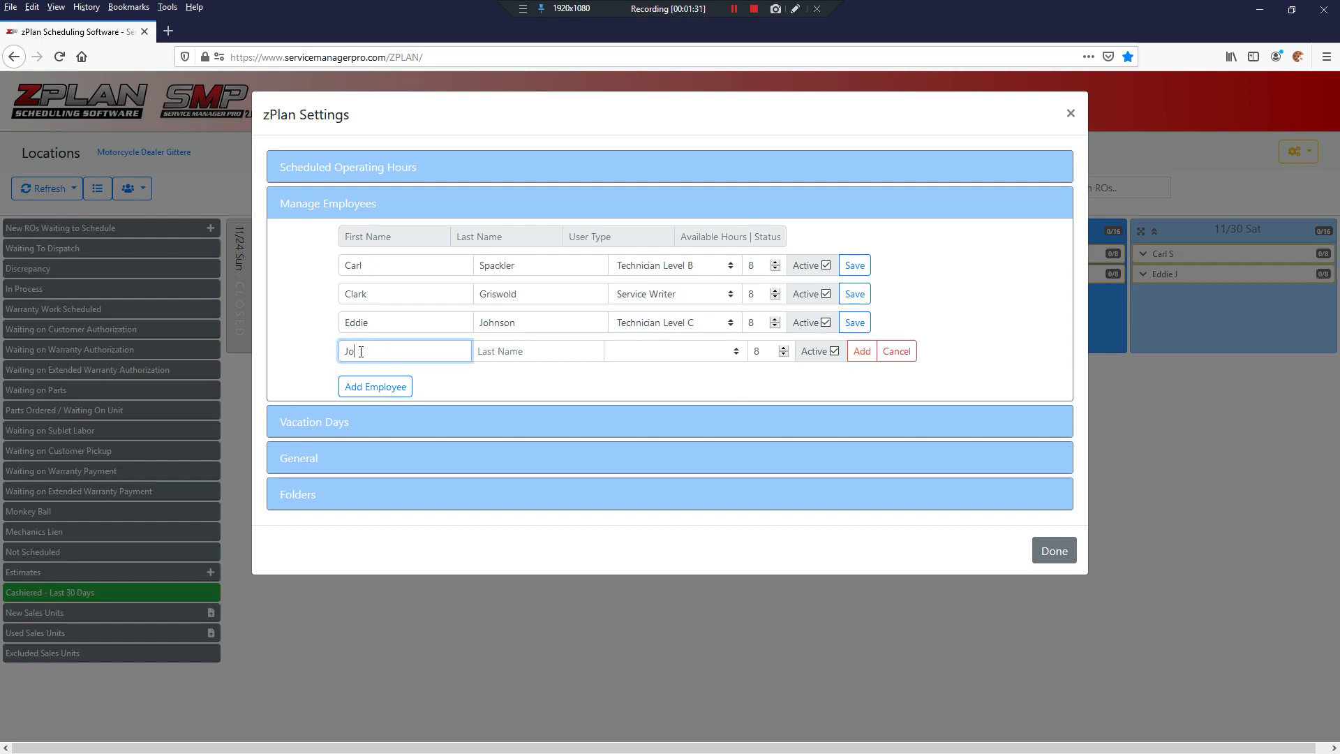
{"action": "key", "text": "Tab"}
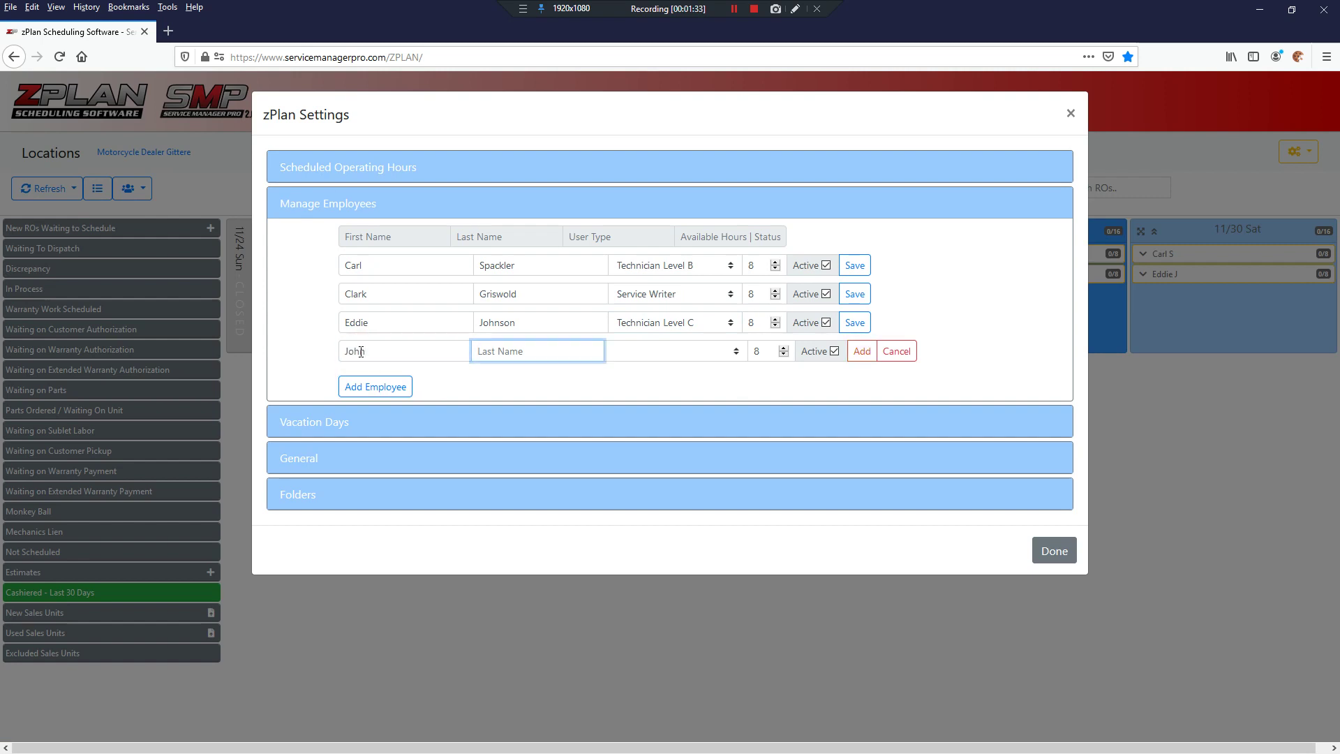
{"action": "type", "text": "Blutarksy"}
{"action": "key", "text": "Tab"}
{"action": "key", "text": "Down"}
{"action": "key", "text": "Down"}
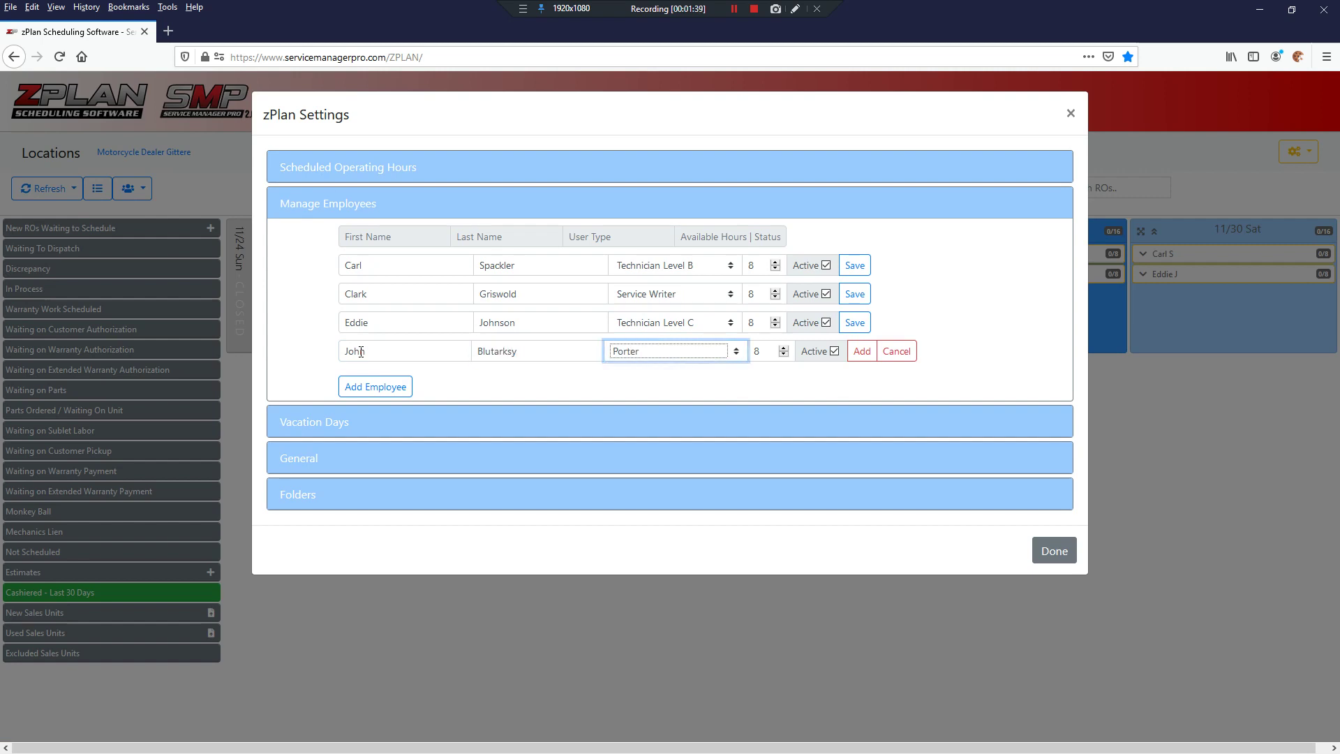
{"action": "key", "text": "Down"}
{"action": "key", "text": "Down"}
{"action": "key", "text": "Down"}
{"action": "key", "text": "Down"}
{"action": "left_click", "coordinate": [862, 351]}
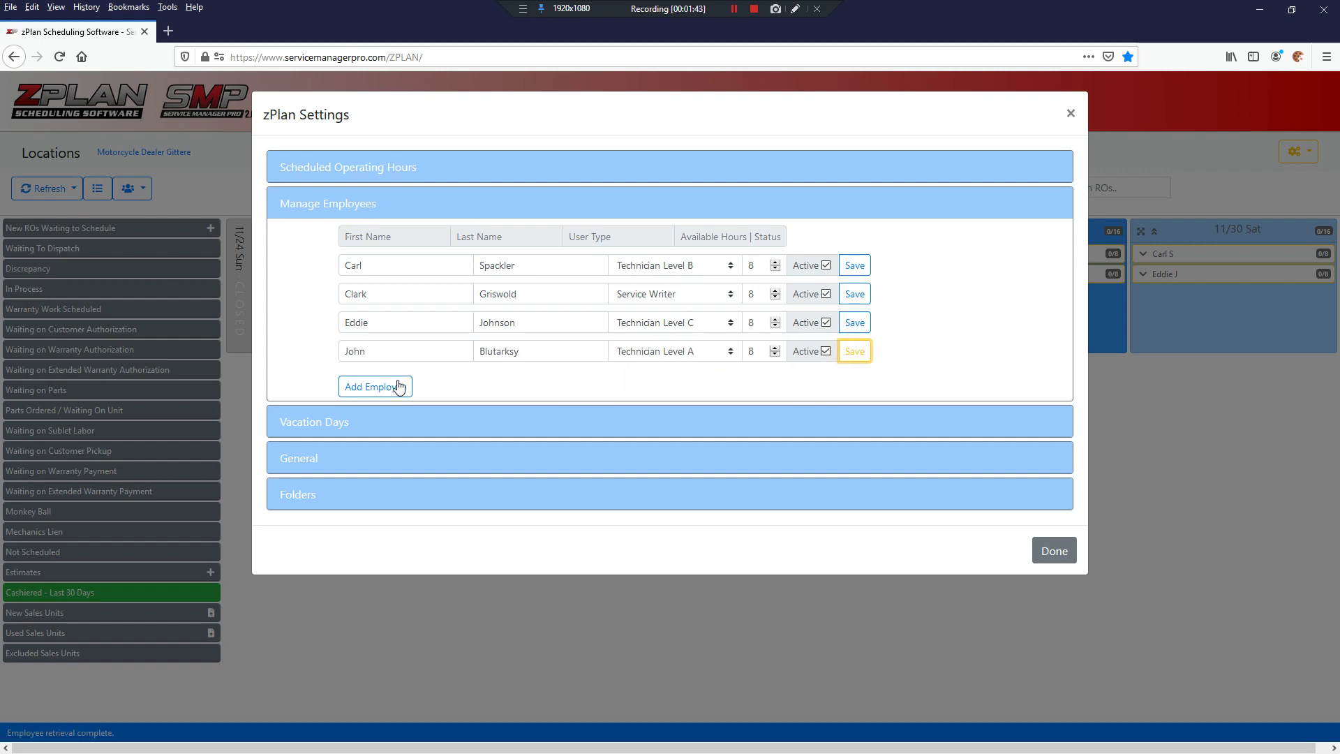
Add a third new employee with first and last name as a Service Writer
{"action": "left_click", "coordinate": [375, 387]}
{"action": "left_click", "coordinate": [377, 382]}
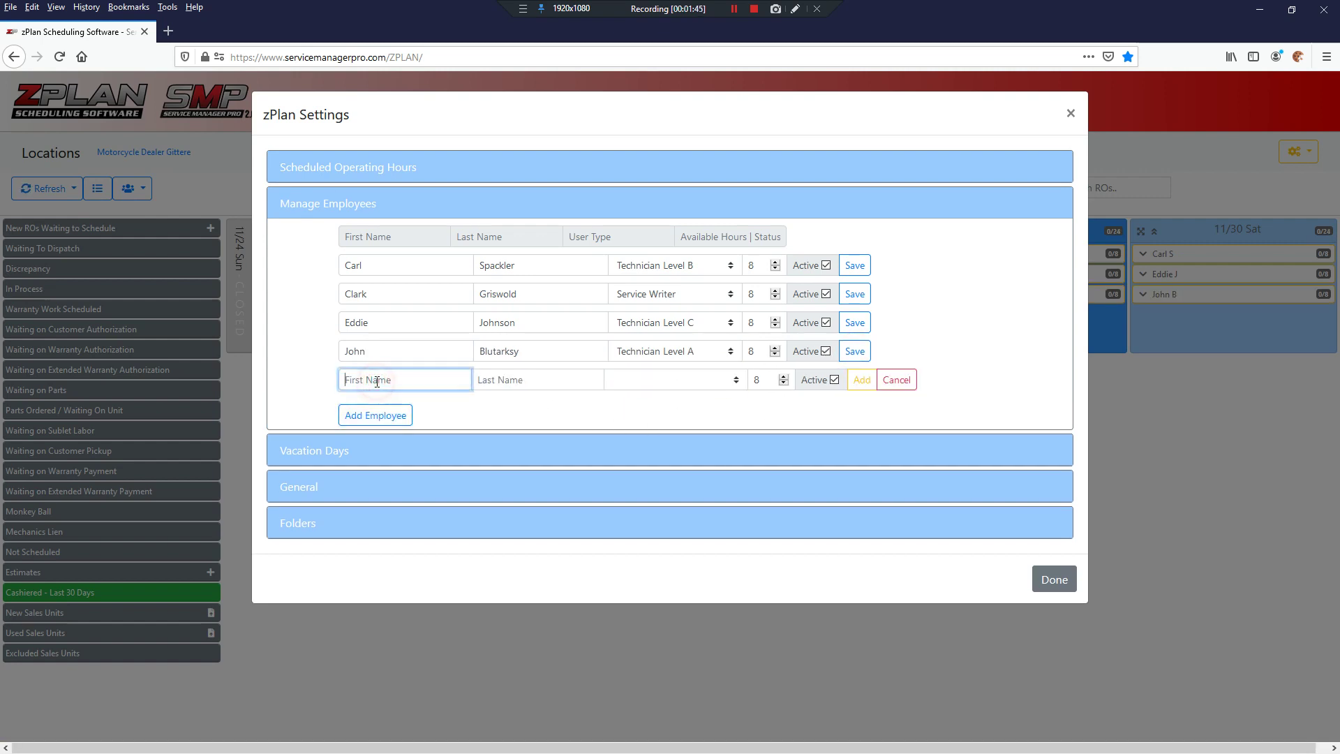
{"action": "type", "text": "Eric"}
{"action": "key", "text": "Tab"}
{"action": "type", "text": "S"}
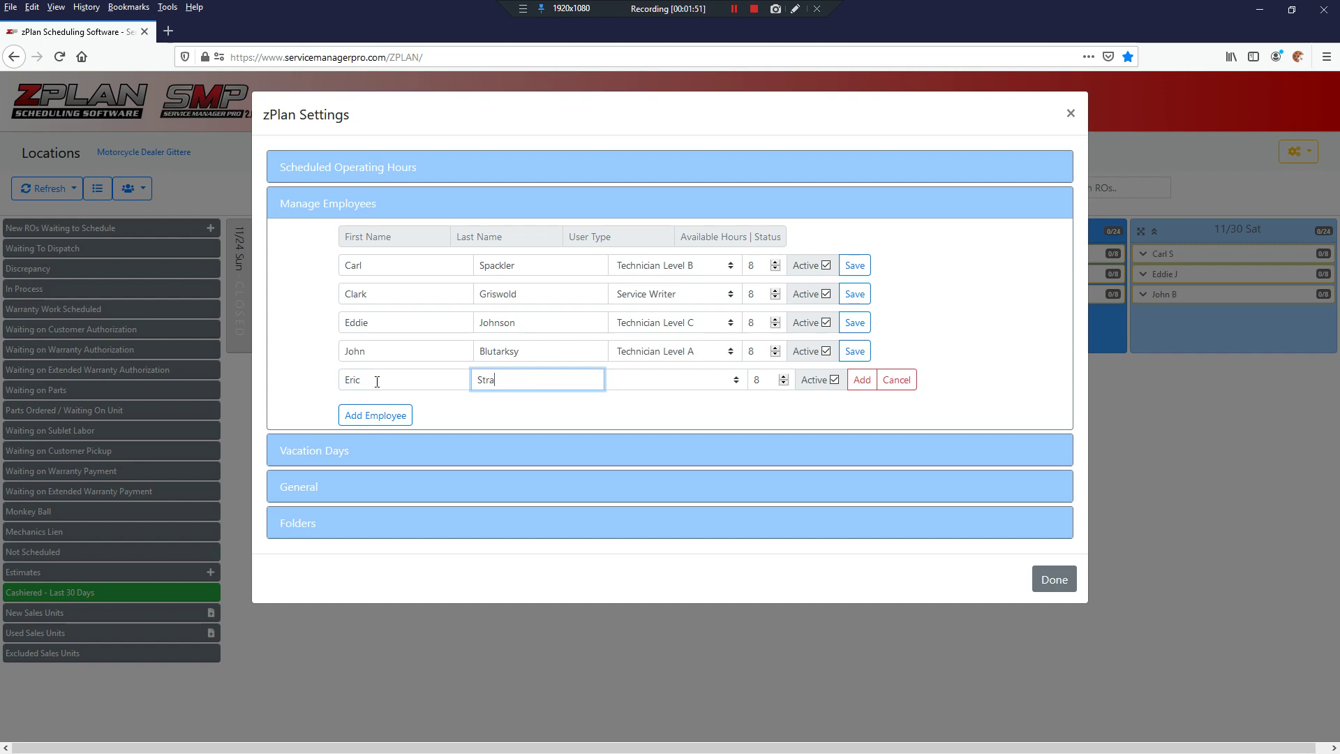
{"action": "type", "text": "on"}
{"action": "key", "text": "Tab"}
{"action": "left_click", "coordinate": [676, 380]}
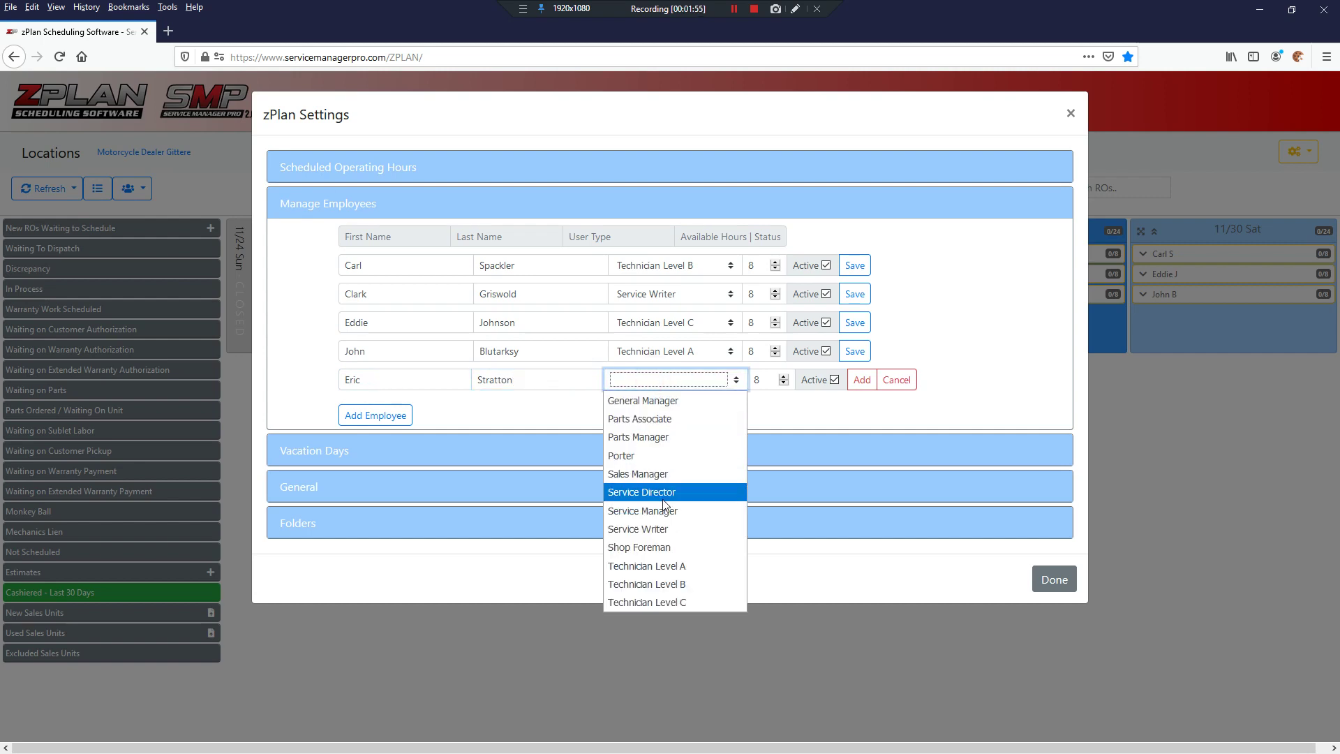
{"action": "left_click", "coordinate": [638, 529]}
{"action": "left_click", "coordinate": [861, 380]}
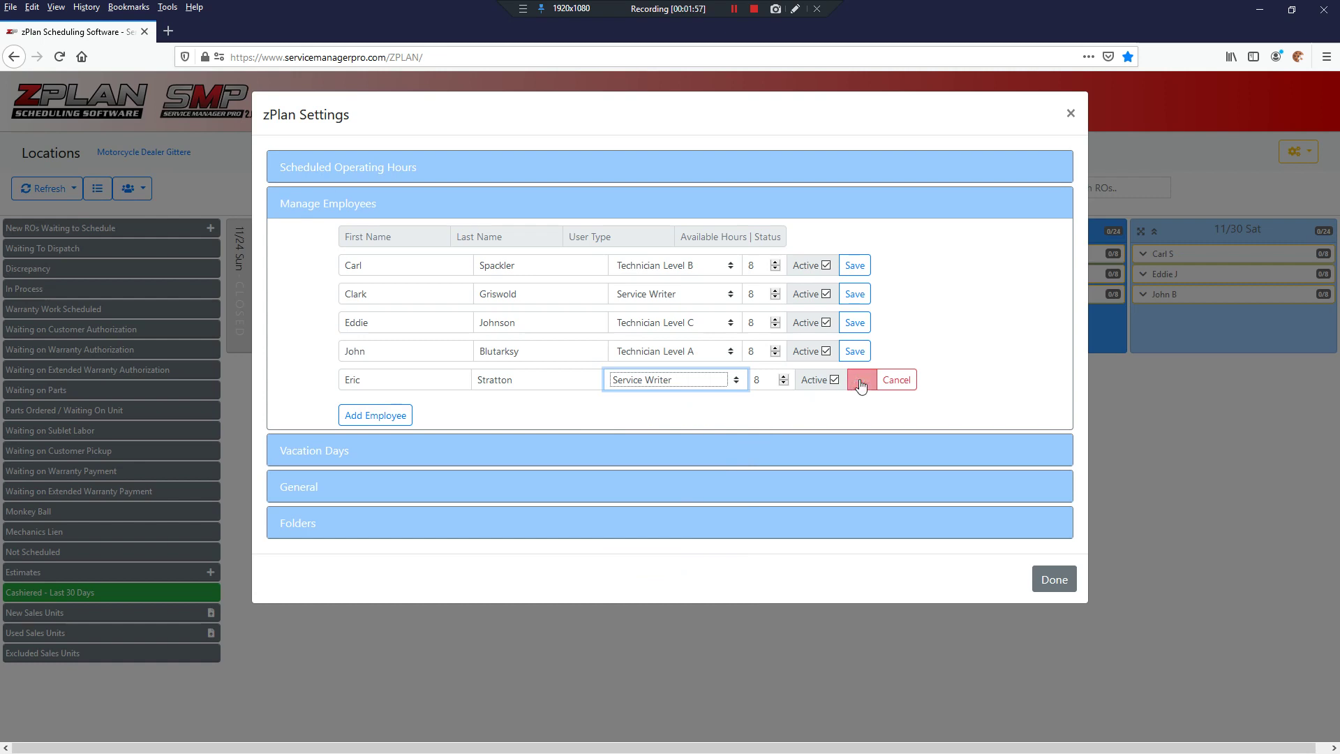
{"action": "left_click", "coordinate": [861, 381]}
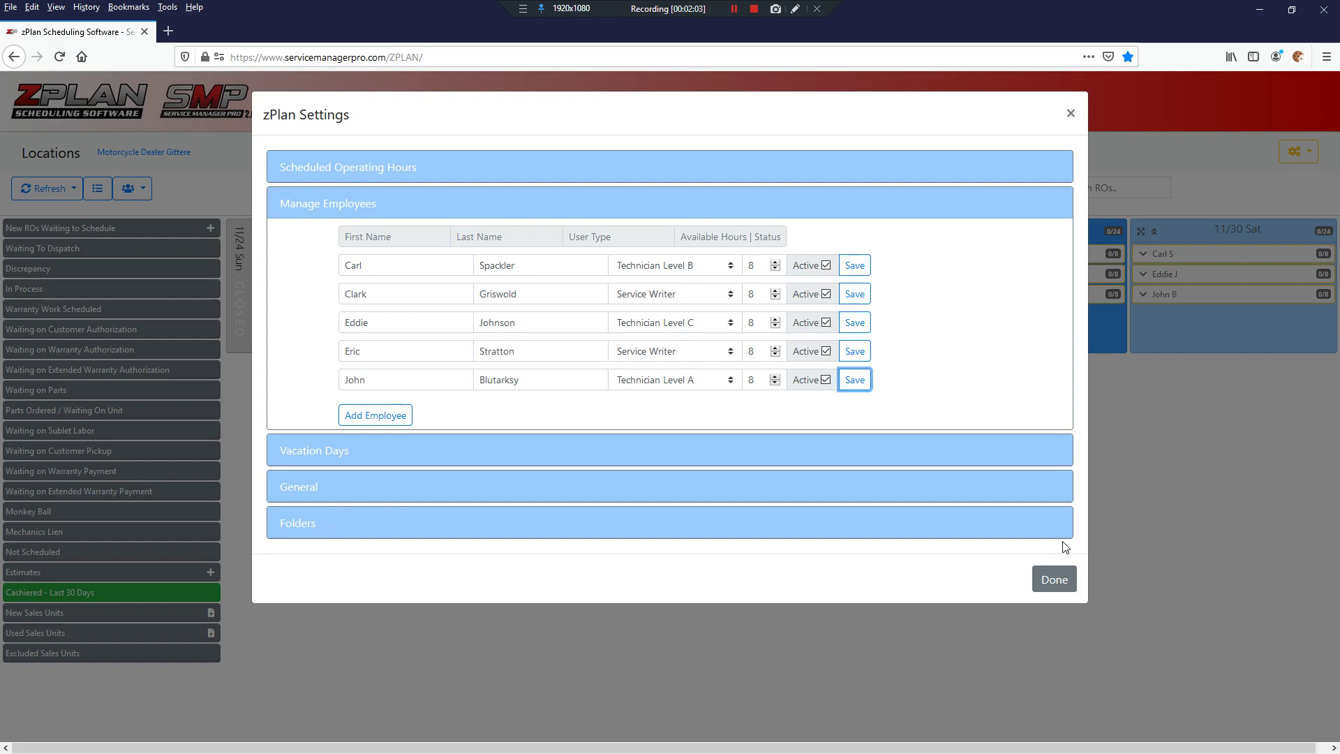
Open a Saturday 11/30 11:00 booking and assign service writer Clark Griswold
{"action": "left_click", "coordinate": [1054, 578]}
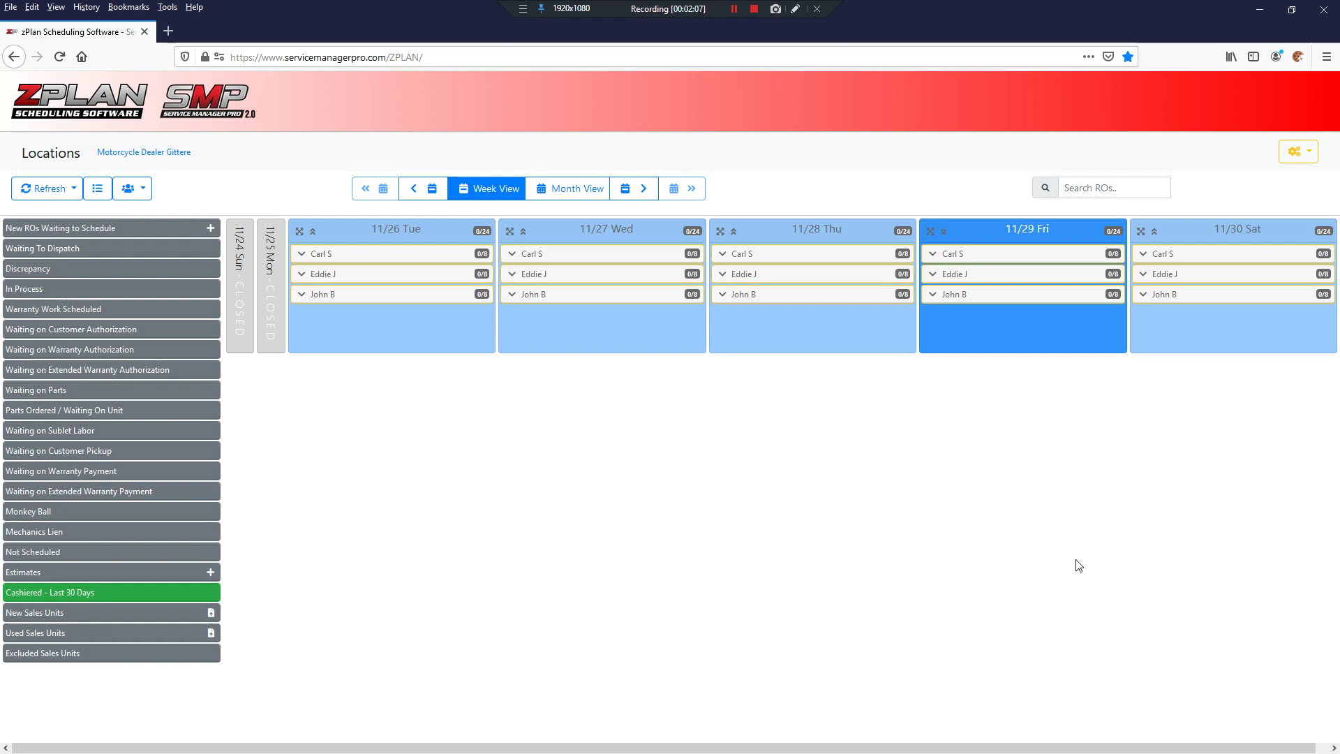
{"action": "left_click", "coordinate": [1143, 293]}
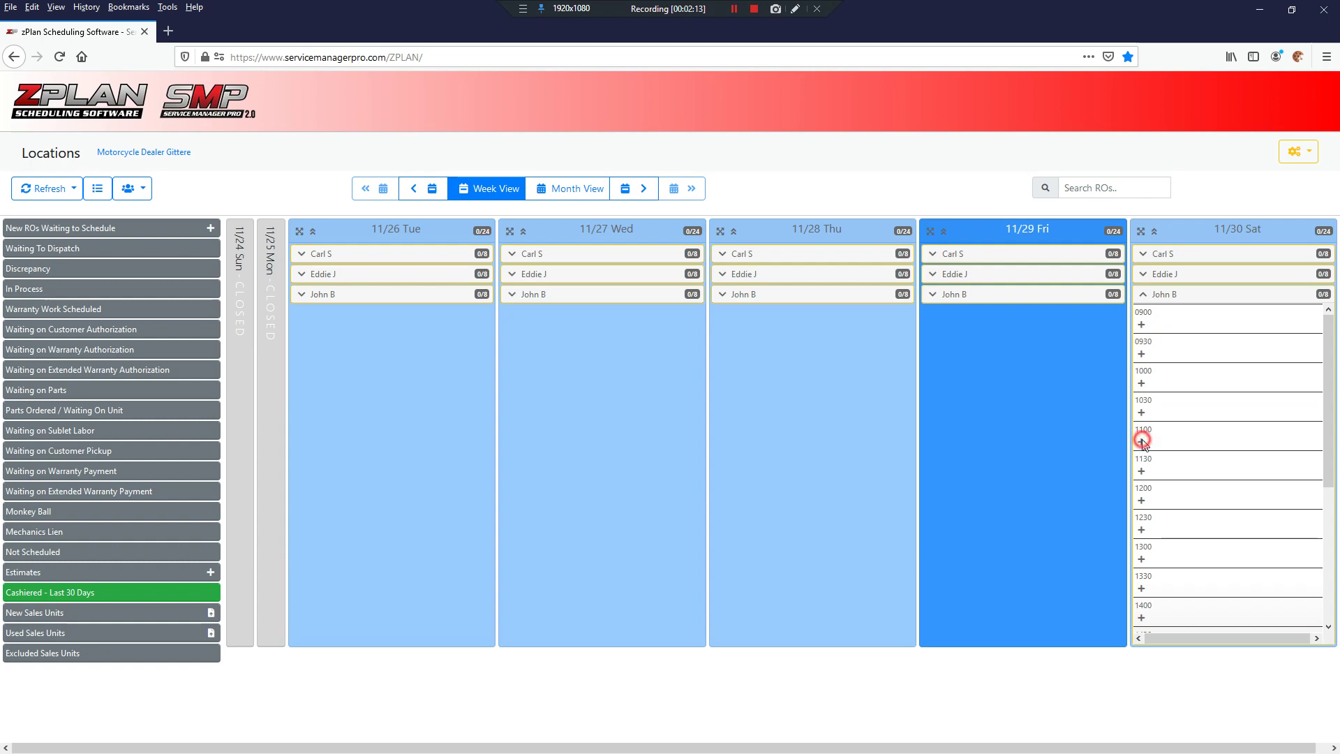
{"action": "left_click", "coordinate": [1142, 442]}
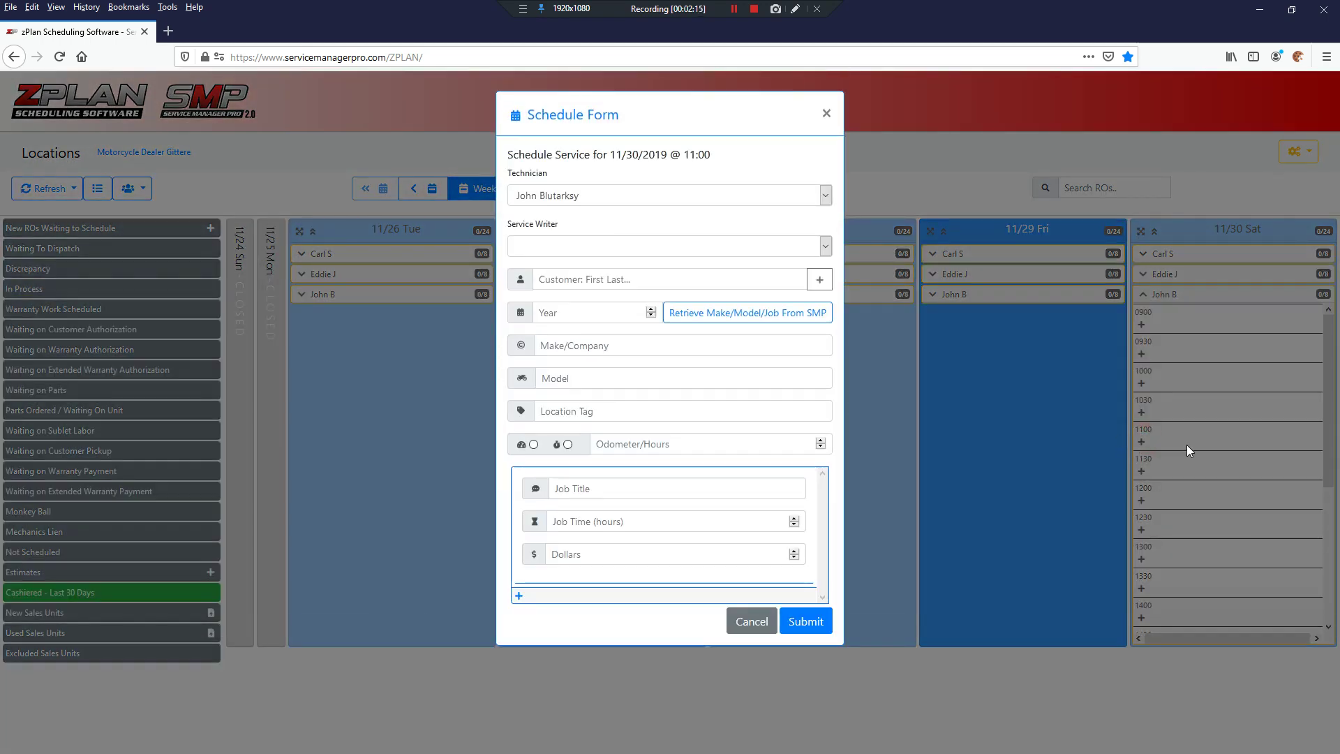
{"action": "left_click", "coordinate": [824, 246]}
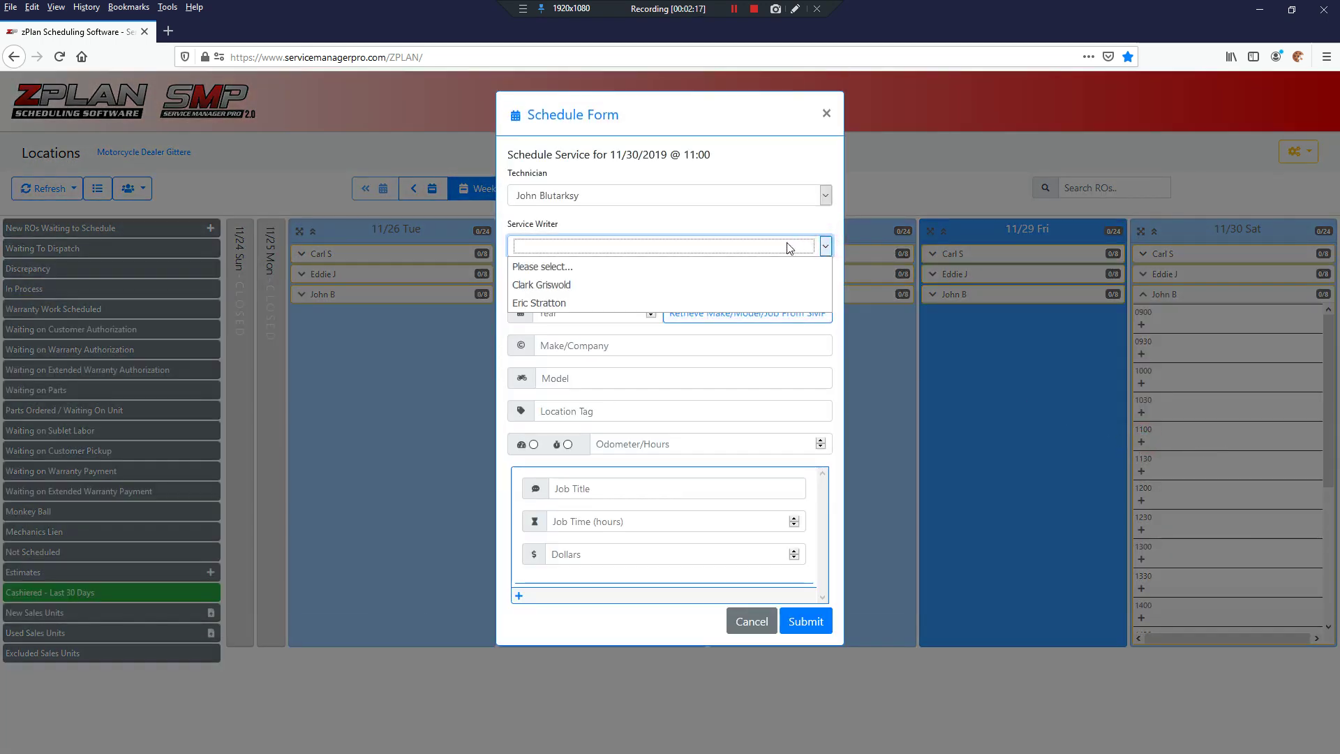
{"action": "left_click", "coordinate": [644, 286]}
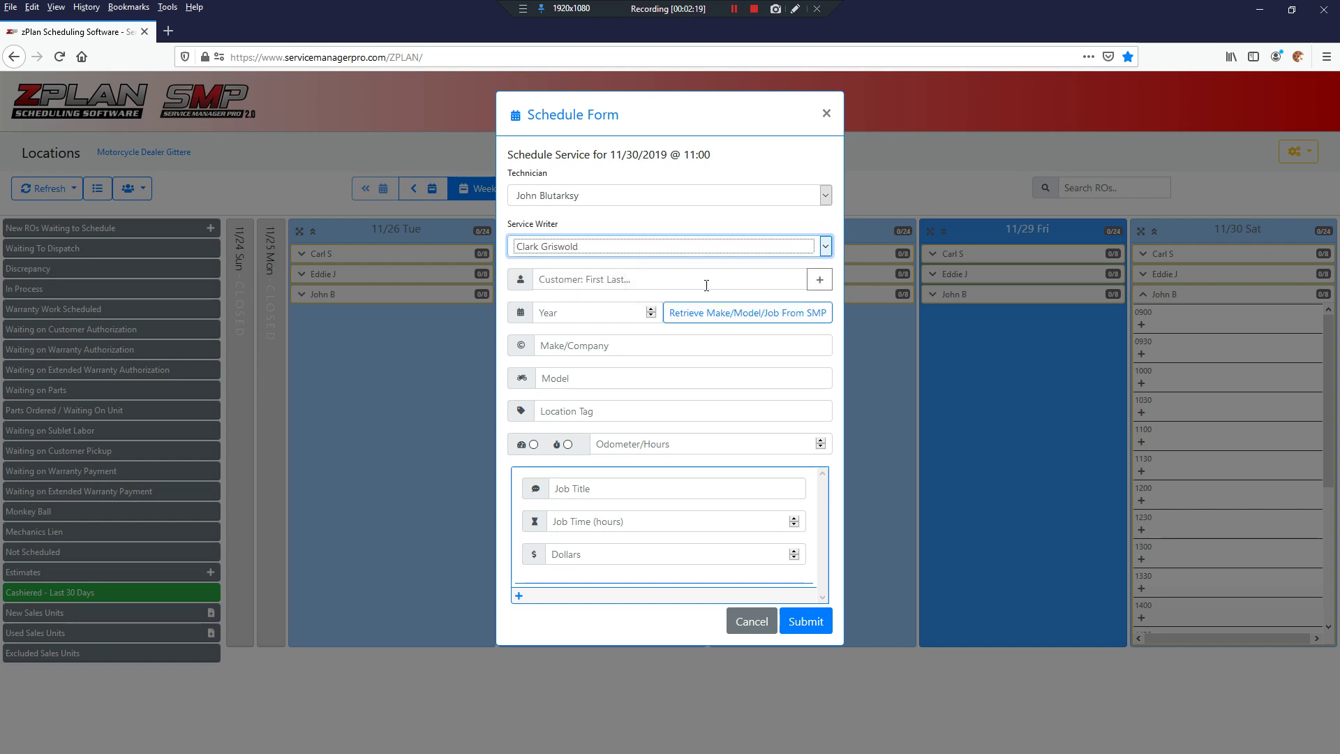
Add a new customer with first and last name, phone number, zip code and email
{"action": "left_click", "coordinate": [819, 278]}
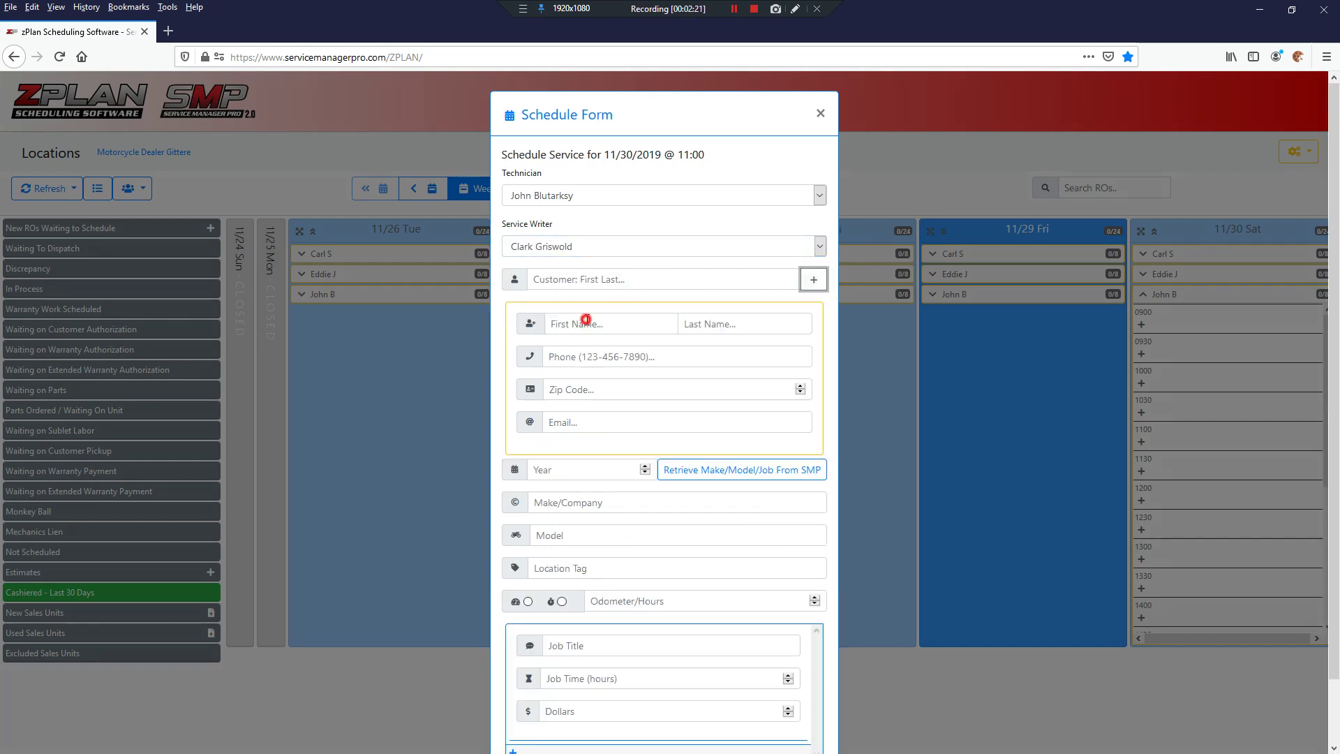
{"action": "left_click", "coordinate": [587, 321]}
{"action": "type", "text": "Ralph"}
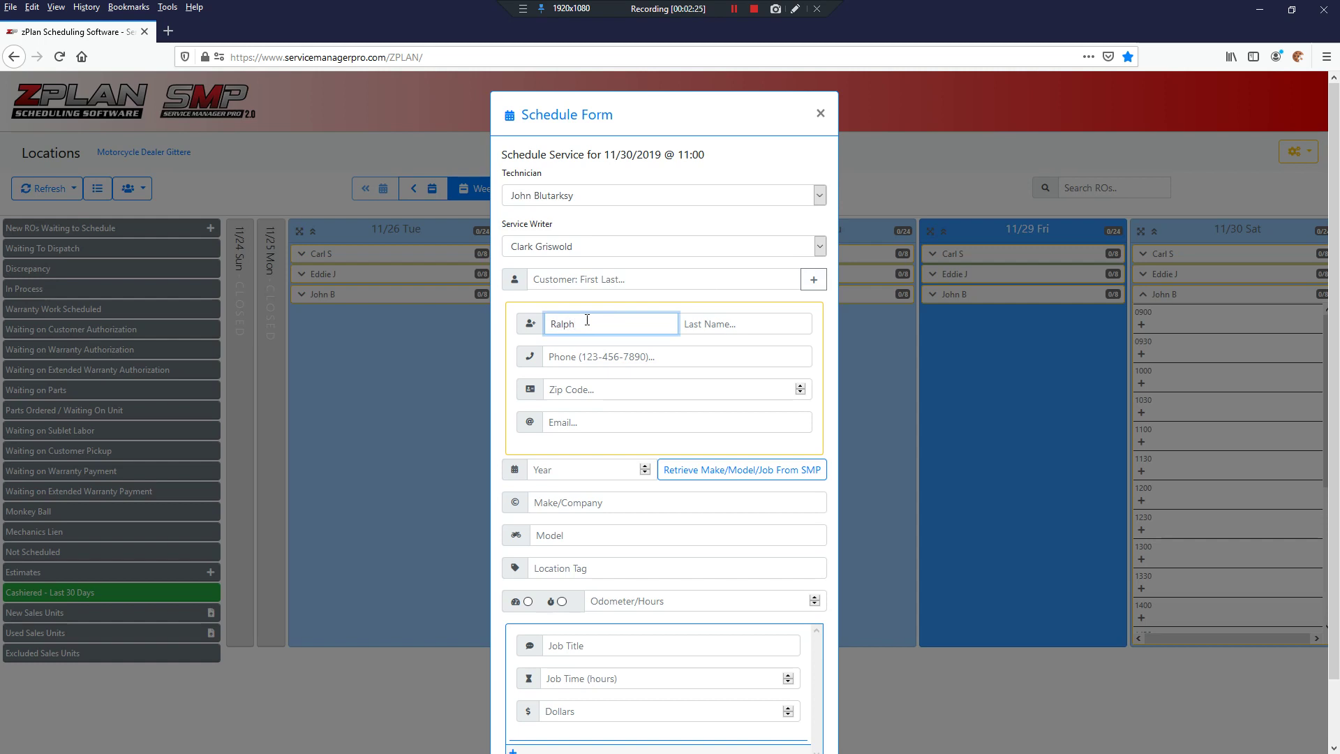
{"action": "key", "text": "Tab"}
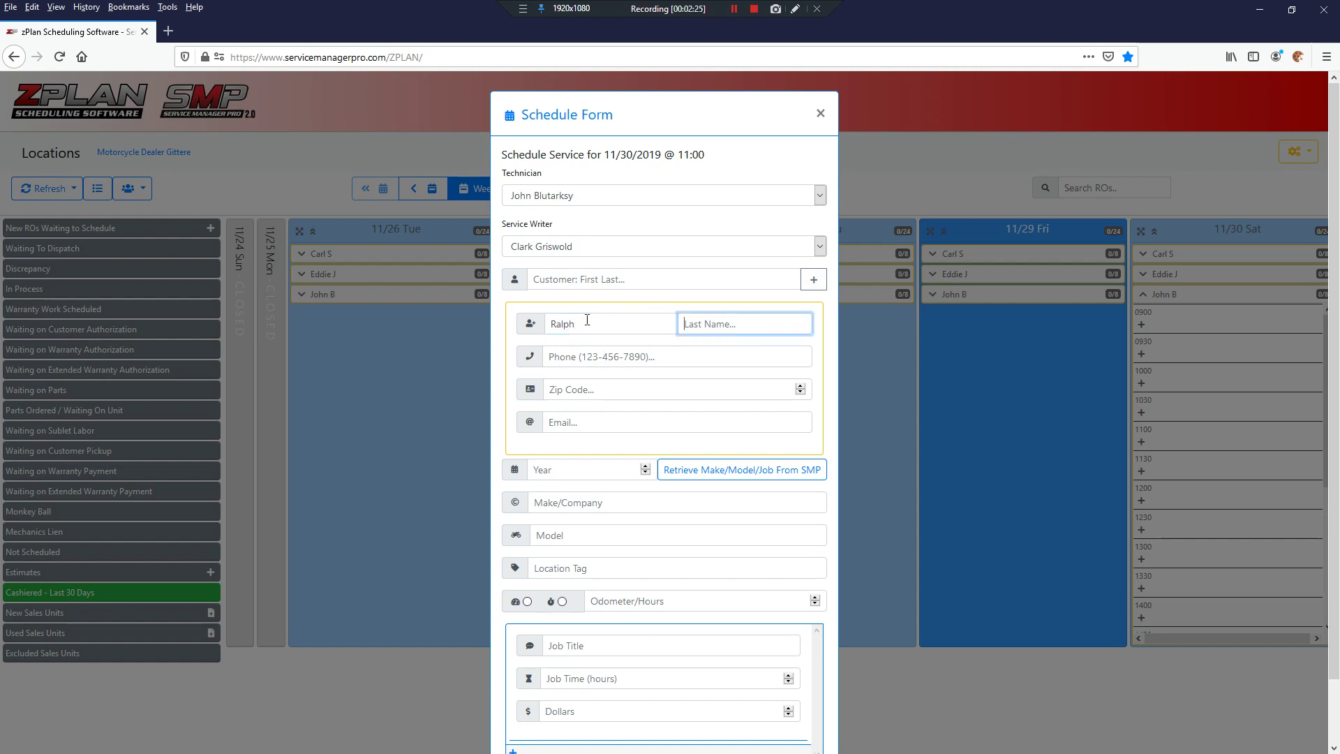
{"action": "type", "text": "Par"}
{"action": "type", "text": "ke3r"}
{"action": "key", "text": "BackSpace"}
{"action": "key", "text": "BackSpace"}
{"action": "key", "text": "Tab"}
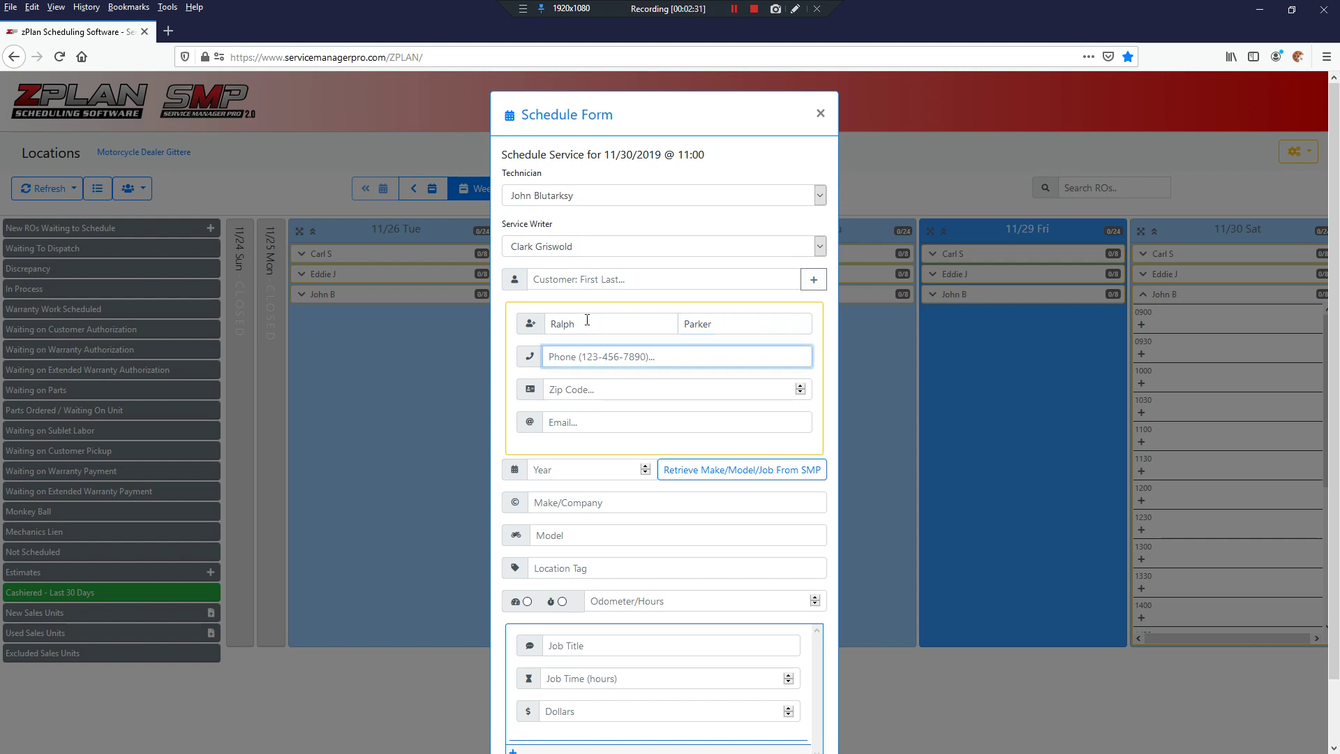
{"action": "key", "text": "Tab"}
{"action": "type", "text": "2"}
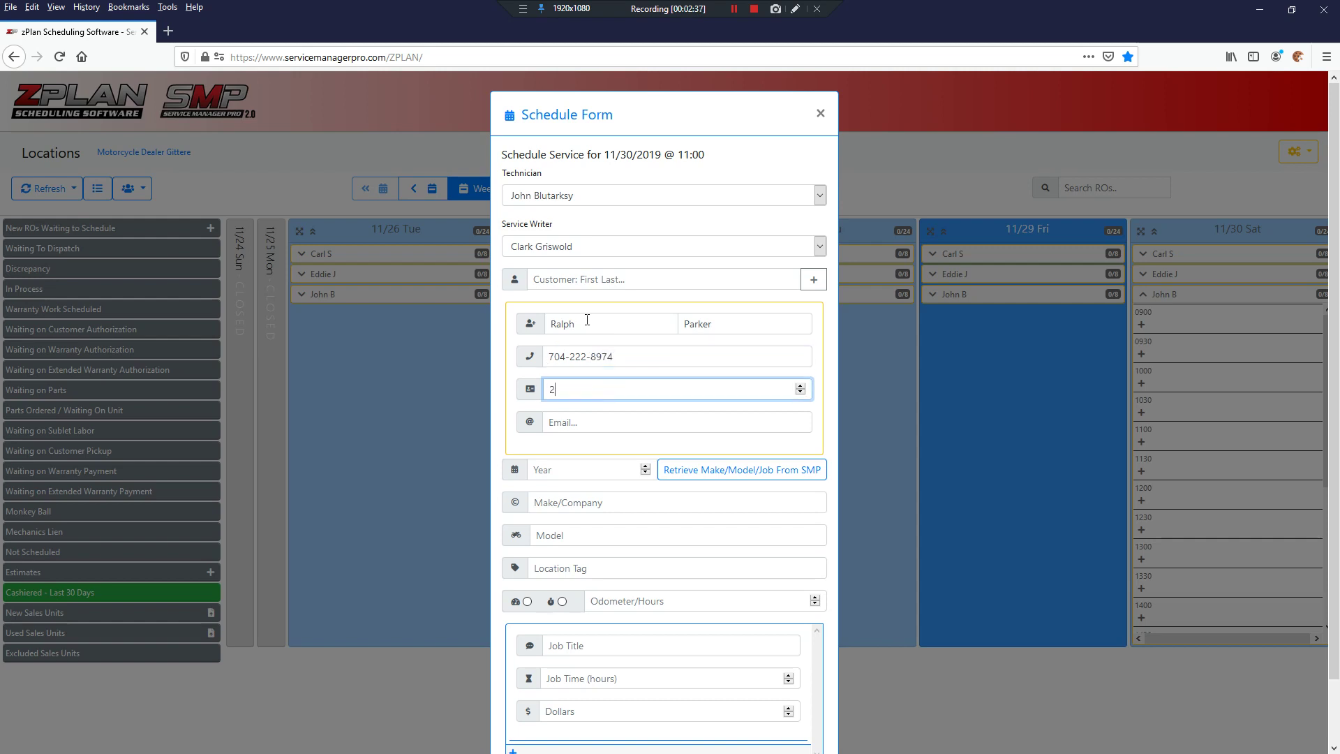
{"action": "type", "text": "8164"}
{"action": "key", "text": "Tab"}
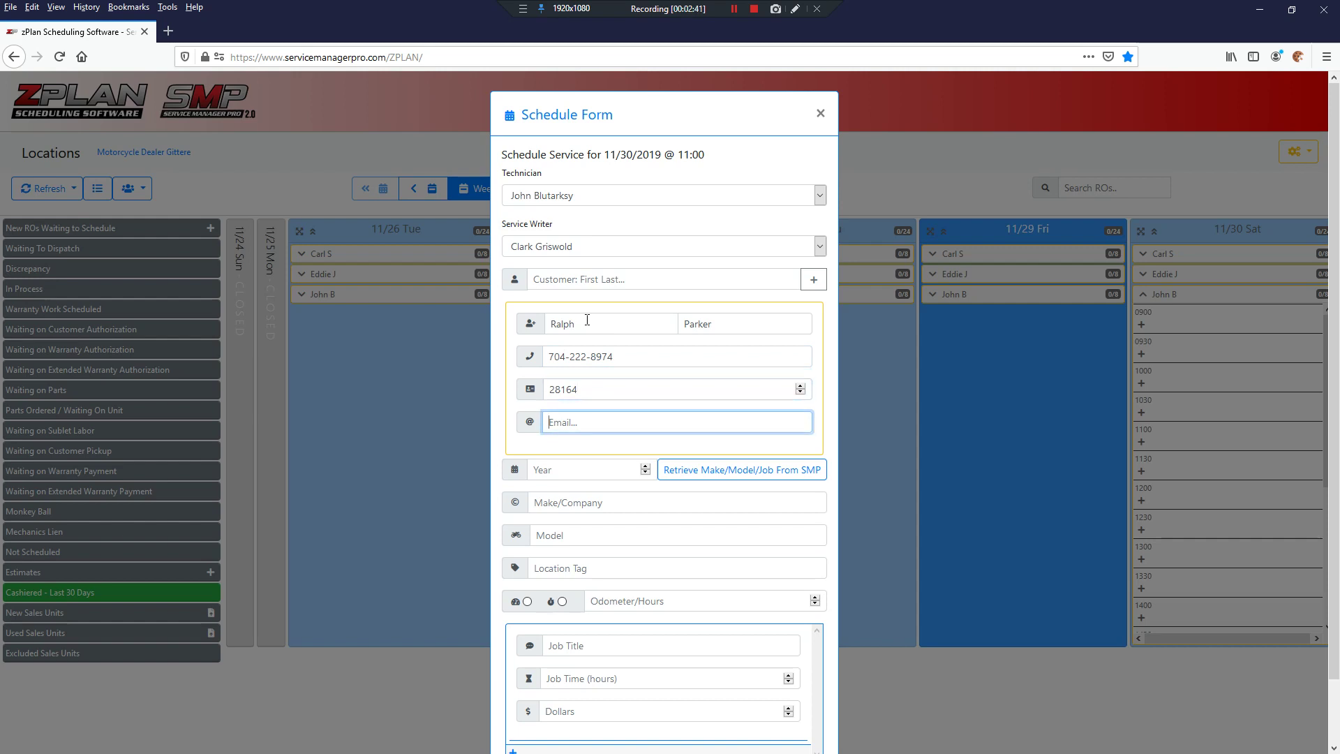
{"action": "scroll", "coordinate": [628, 377], "scroll_direction": "down", "scroll_amount": 2}
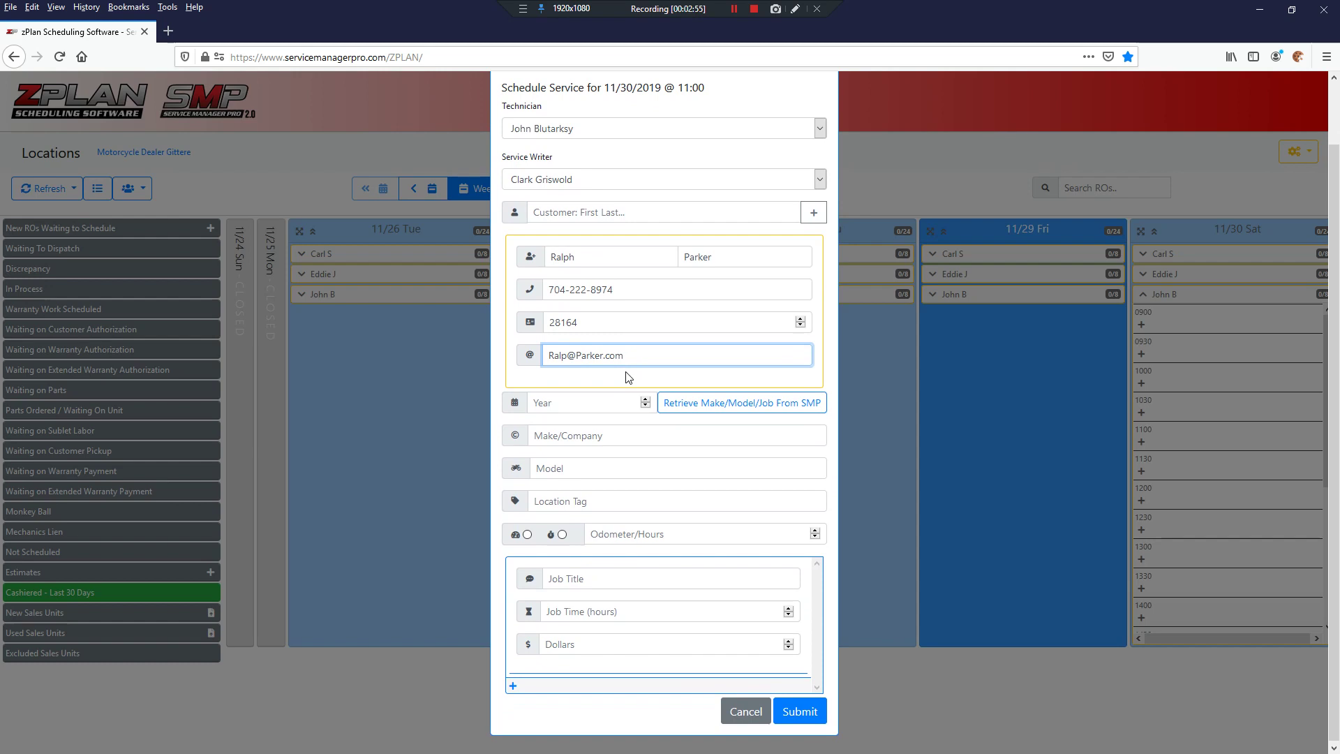
Look up the 2017 Yamaha FZ07HCR service schedule in Service Manager Pro
{"action": "left_click", "coordinate": [702, 406]}
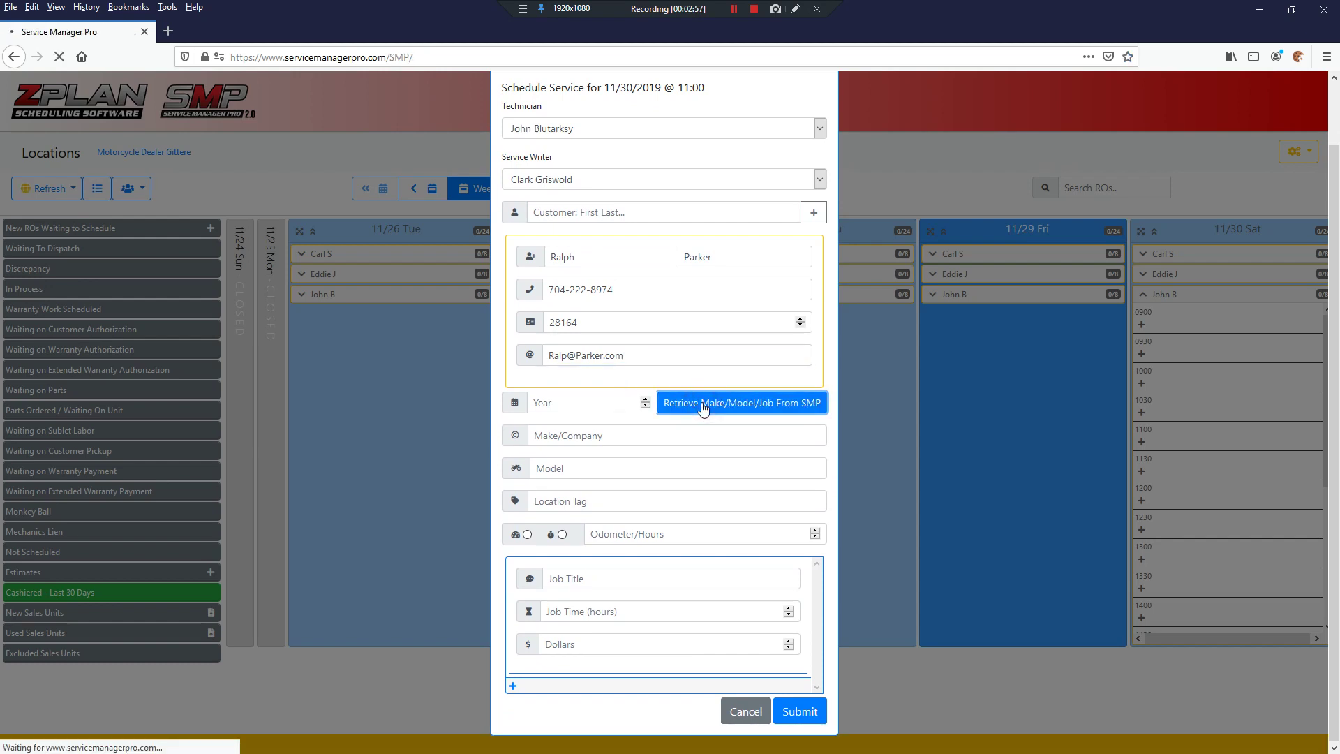
{"action": "left_click", "coordinate": [254, 316]}
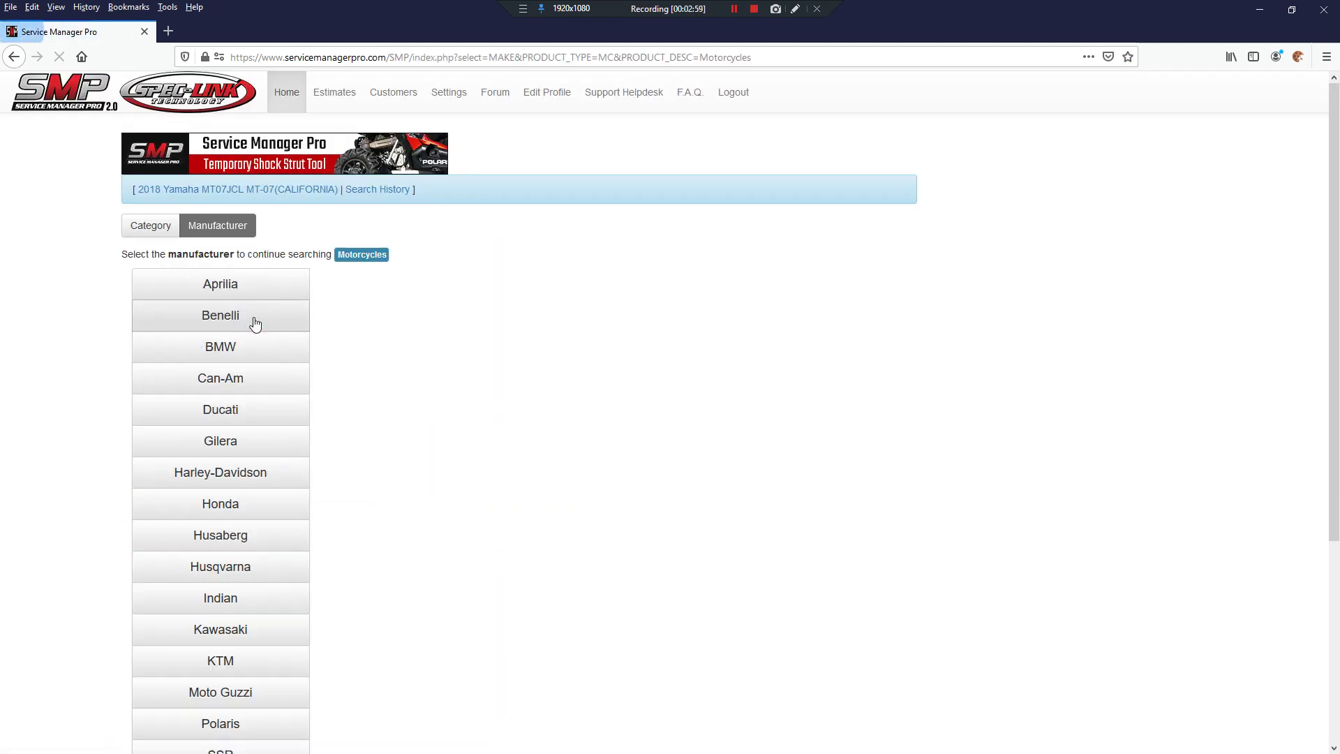
{"action": "scroll", "coordinate": [251, 376], "scroll_direction": "down", "scroll_amount": 5}
{"action": "left_click", "coordinate": [220, 597]}
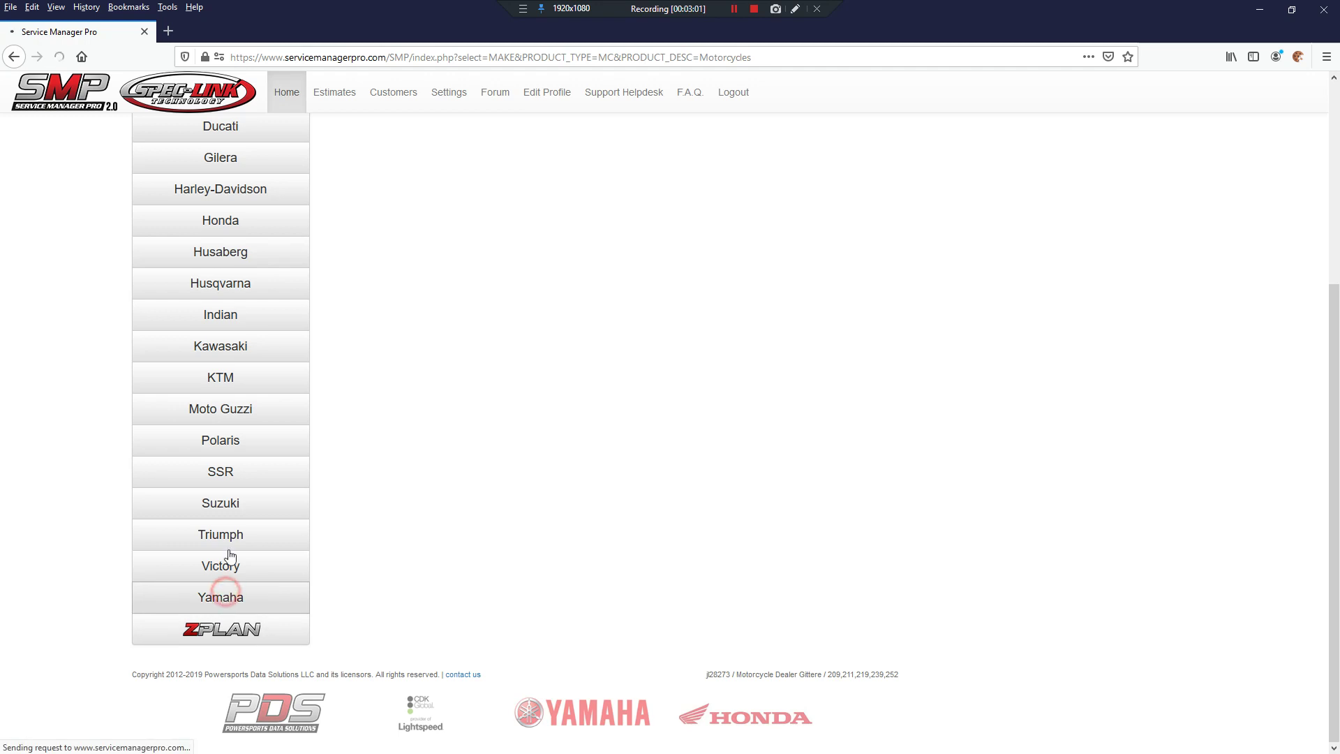
{"action": "left_click", "coordinate": [160, 307]}
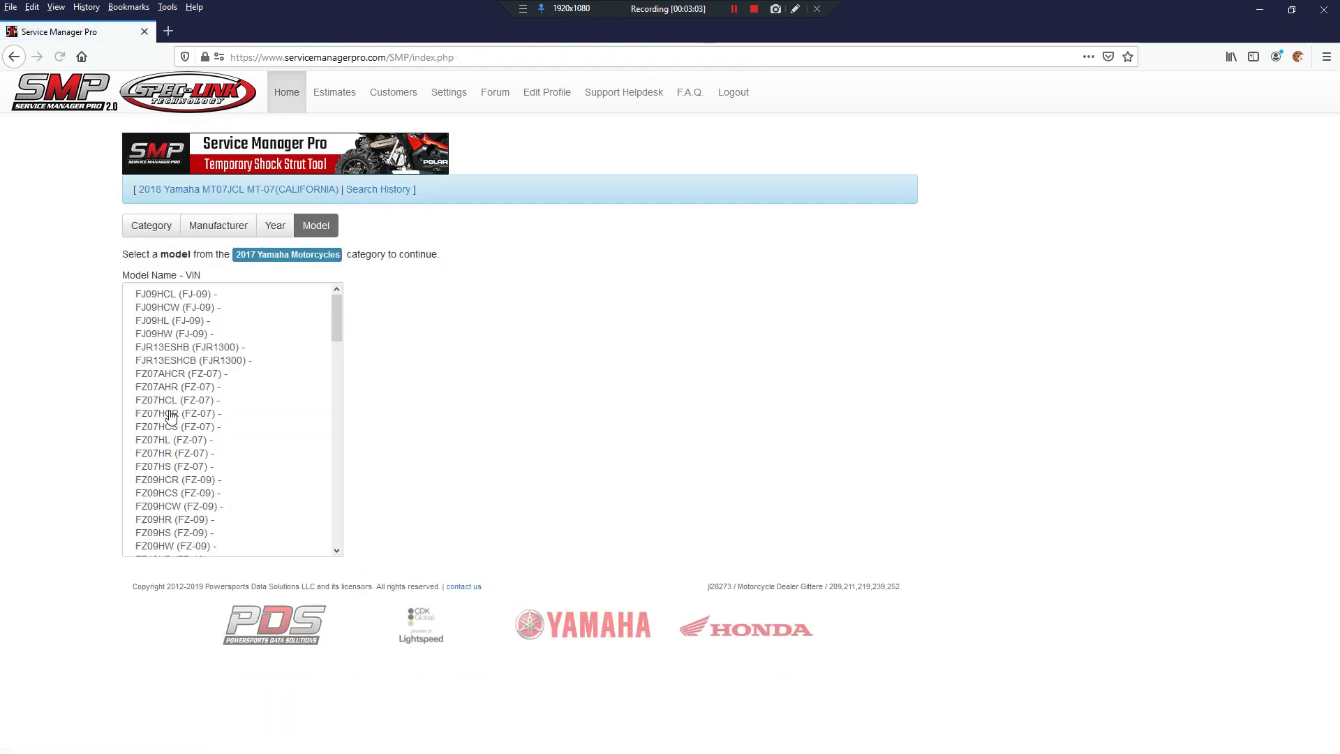
{"action": "left_click", "coordinate": [172, 413]}
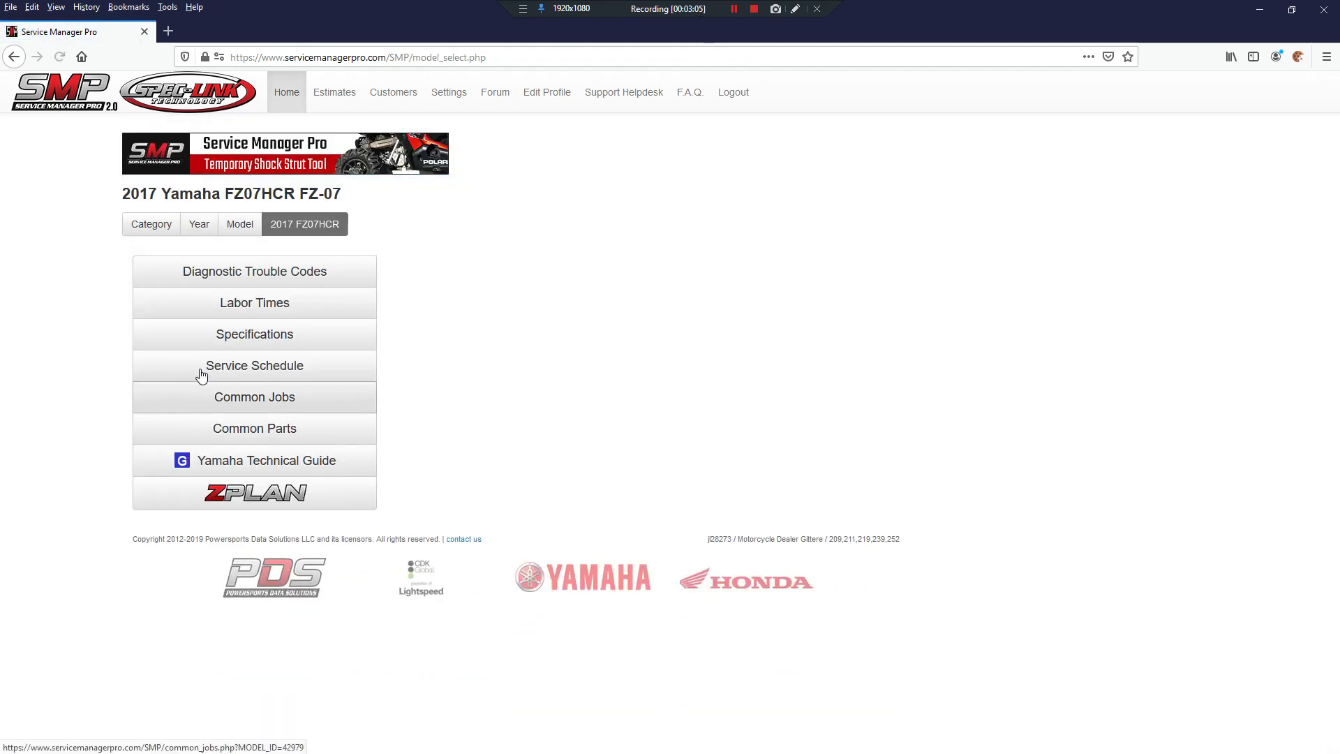
{"action": "left_click", "coordinate": [208, 369]}
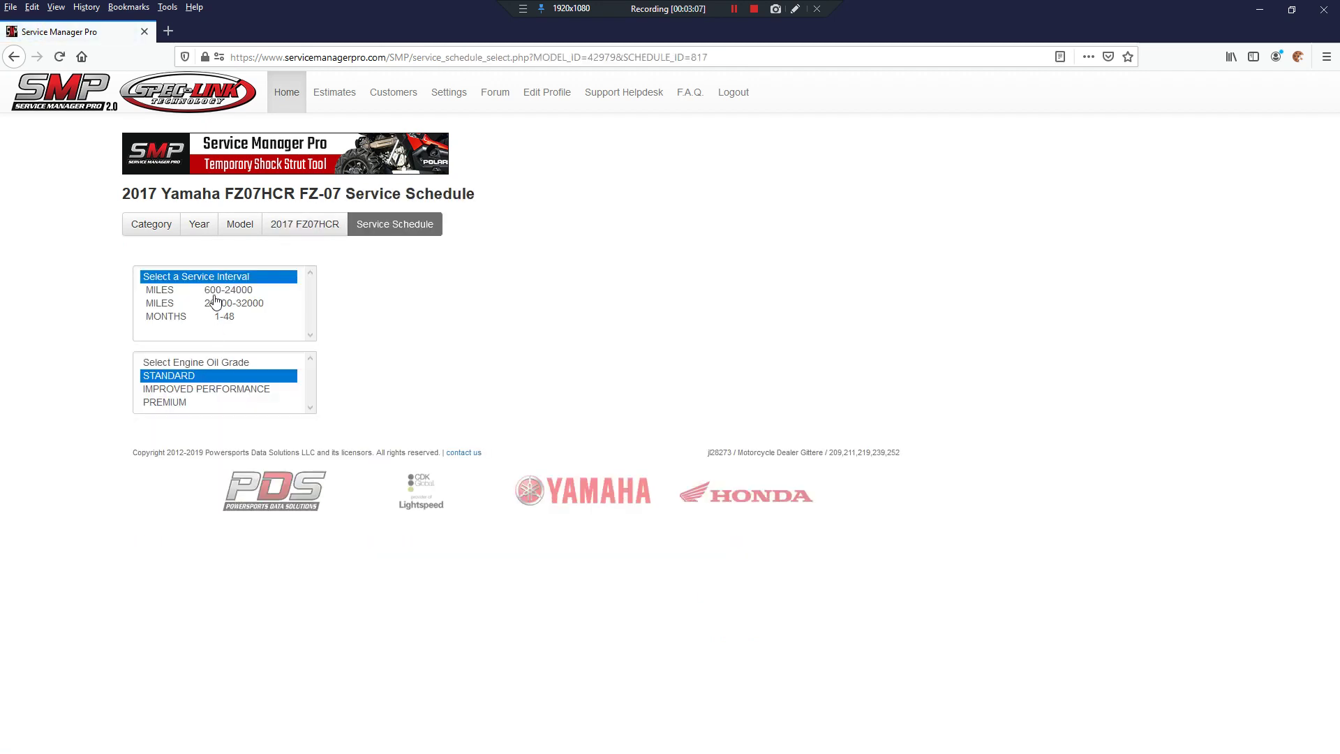
Choose the 4000-mile service from the 600–24000 range and send it to zPlan
{"action": "left_click", "coordinate": [213, 292]}
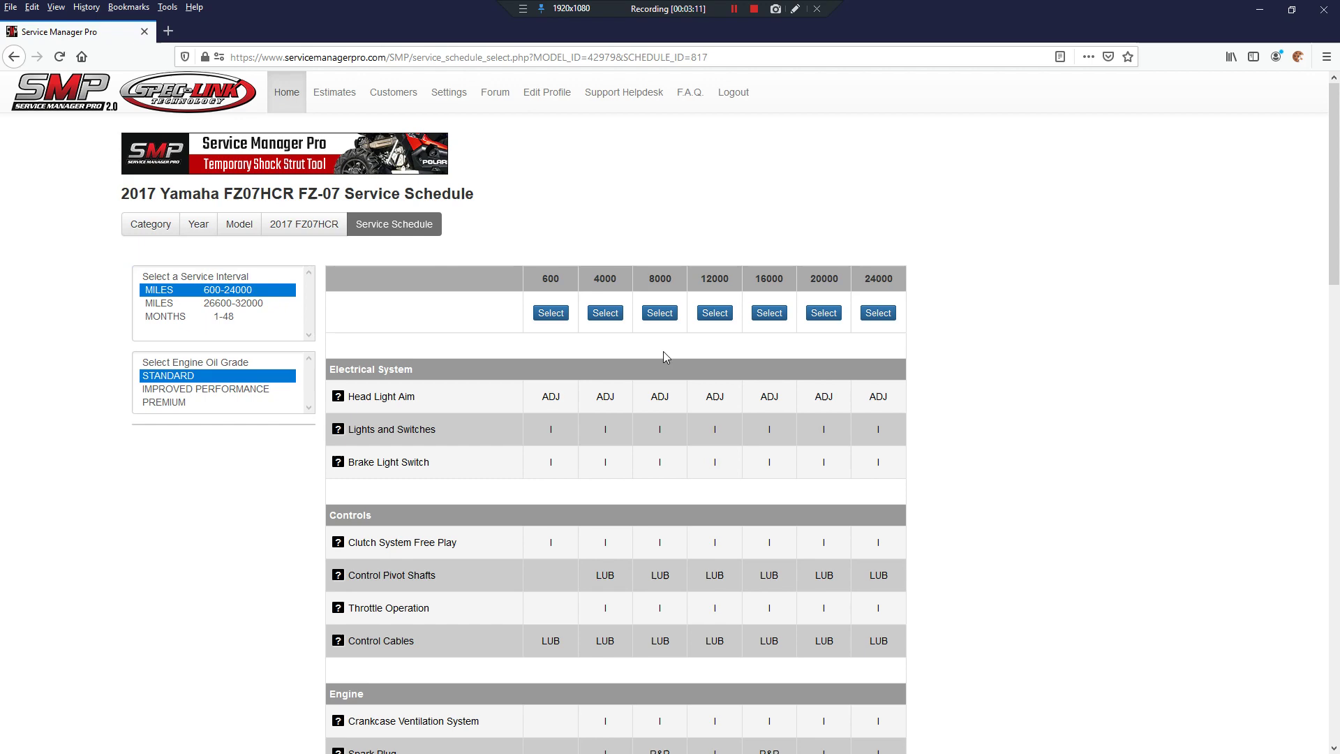
{"action": "scroll", "coordinate": [617, 350], "scroll_direction": "down", "scroll_amount": 5}
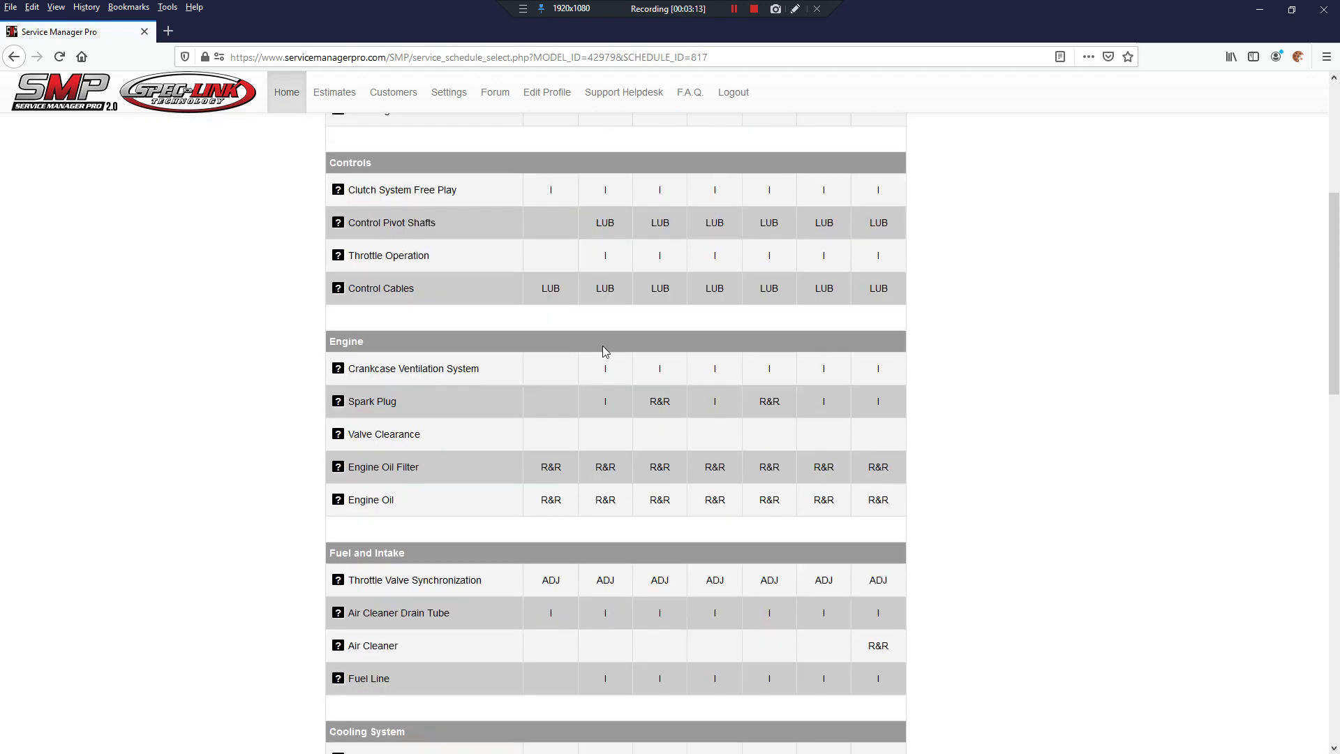
{"action": "scroll", "coordinate": [603, 346], "scroll_direction": "down", "scroll_amount": 5}
{"action": "scroll", "coordinate": [601, 347], "scroll_direction": "down", "scroll_amount": 5}
{"action": "scroll", "coordinate": [602, 345], "scroll_direction": "down", "scroll_amount": 3}
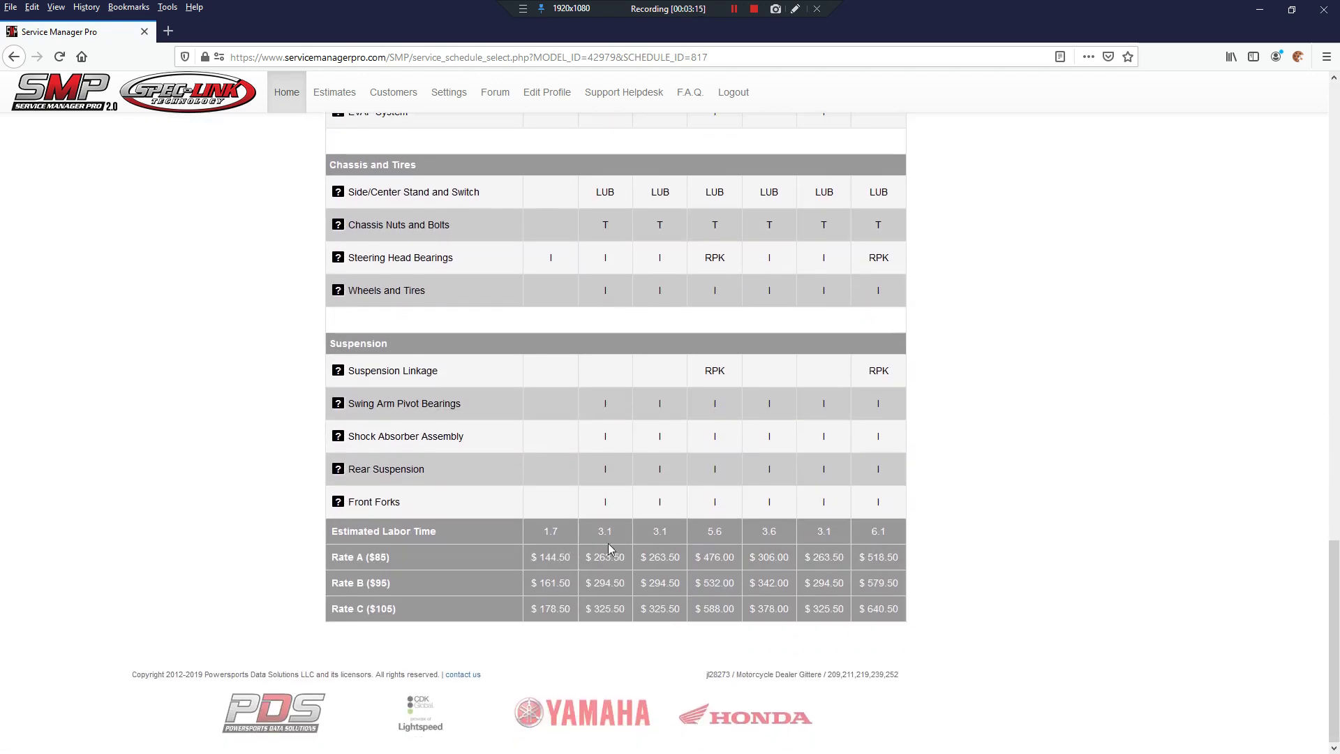
{"action": "scroll", "coordinate": [610, 547], "scroll_direction": "up", "scroll_amount": 5}
{"action": "scroll", "coordinate": [610, 504], "scroll_direction": "up", "scroll_amount": 5}
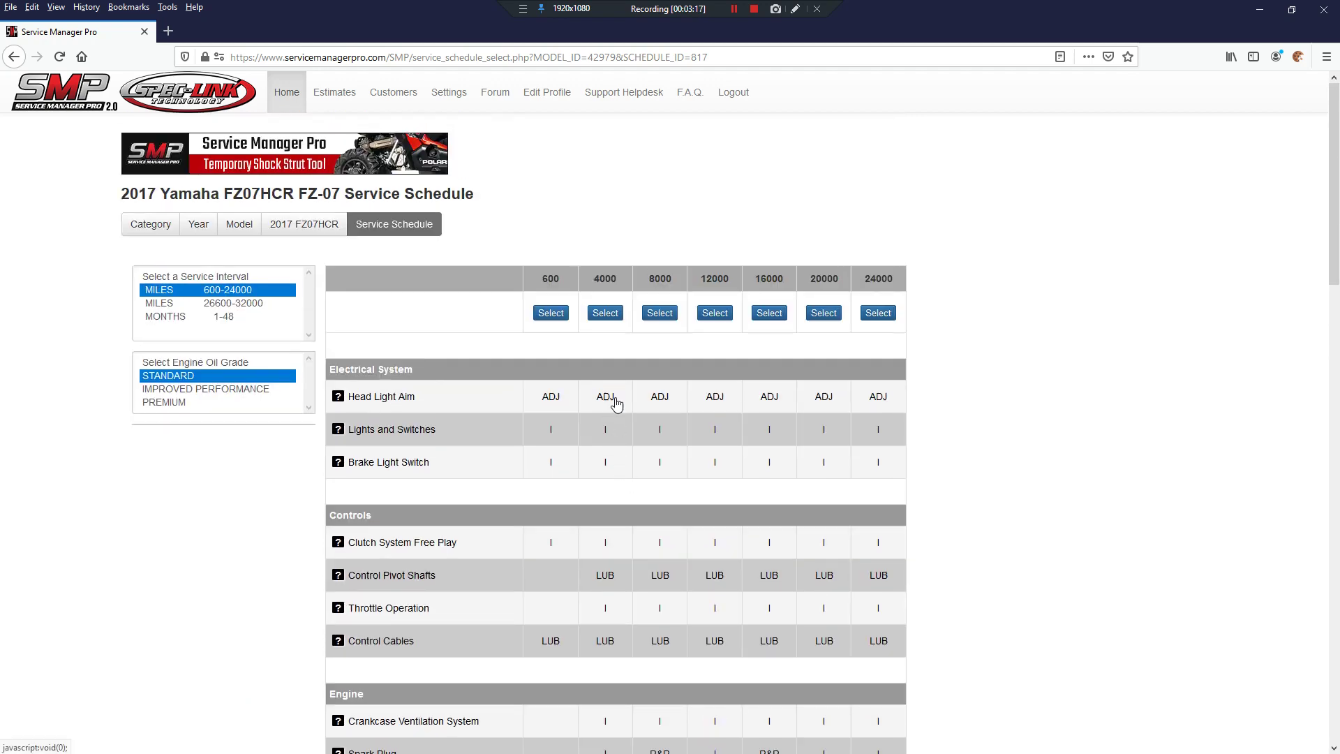
{"action": "left_click", "coordinate": [604, 313]}
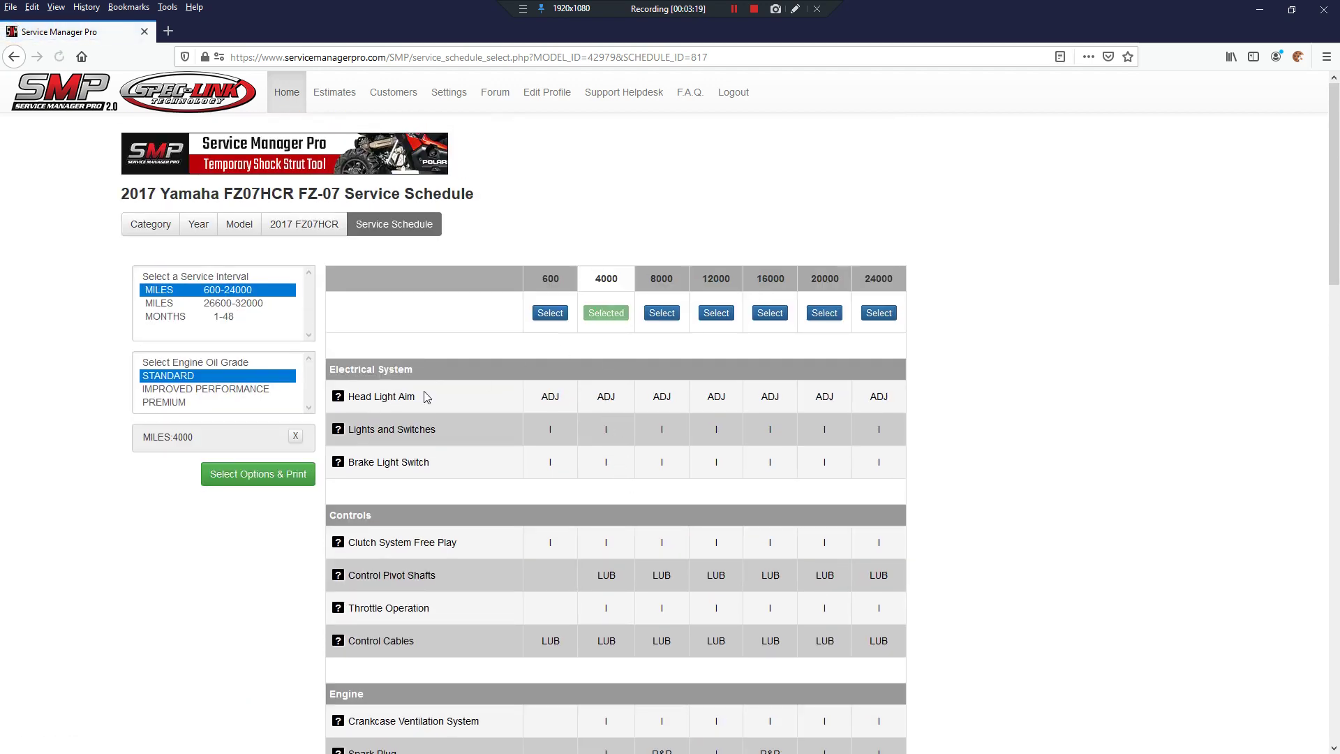
{"action": "left_click", "coordinate": [259, 473]}
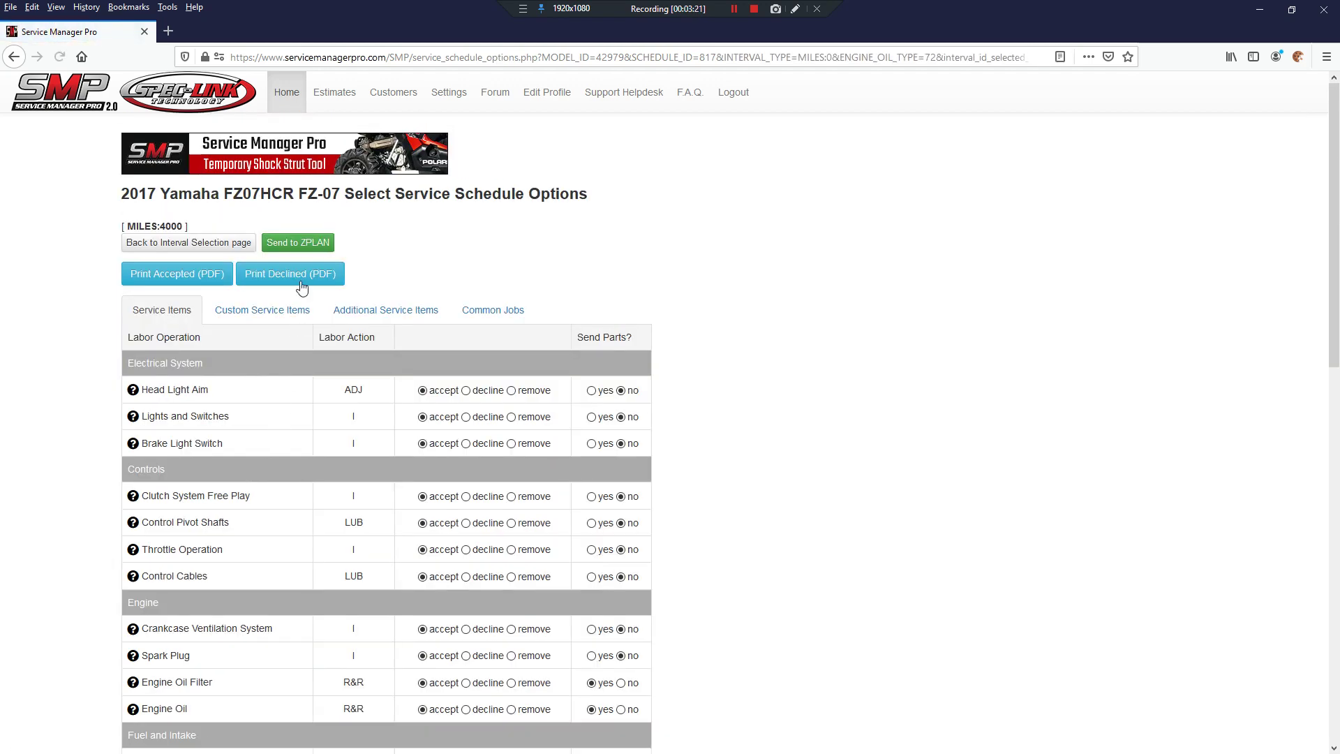
{"action": "left_click", "coordinate": [298, 242]}
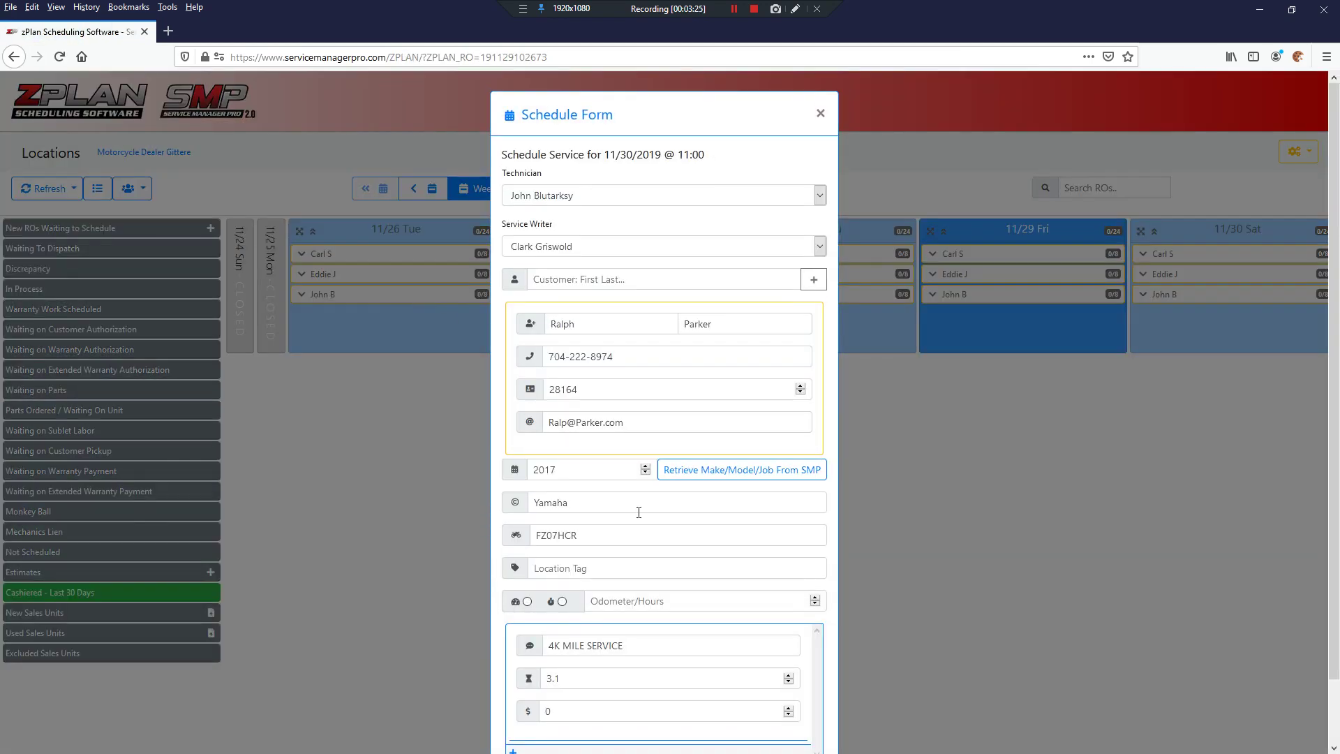
{"action": "scroll", "coordinate": [639, 513], "scroll_direction": "down", "scroll_amount": 2}
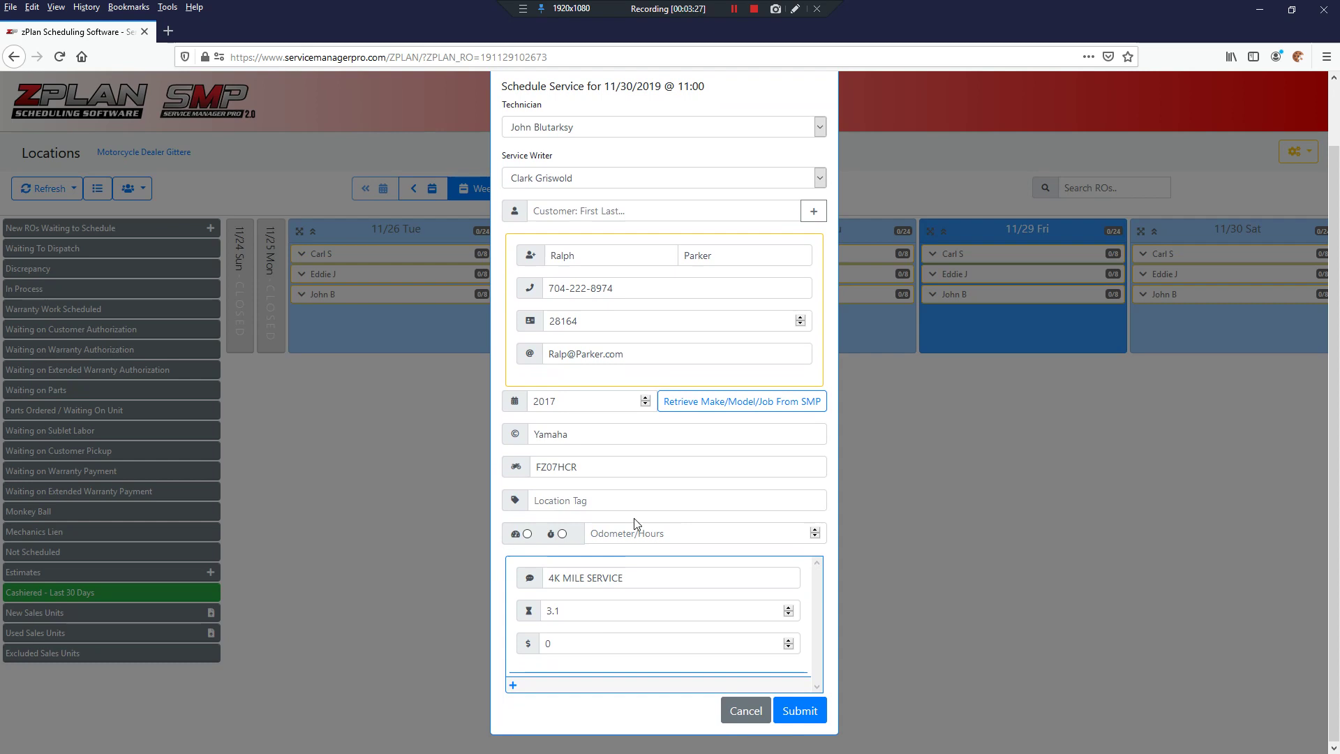
Record a 4500-mile odometer reading and submit the Saturday 11:00 appointment
{"action": "left_click", "coordinate": [526, 533]}
{"action": "left_click", "coordinate": [609, 536]}
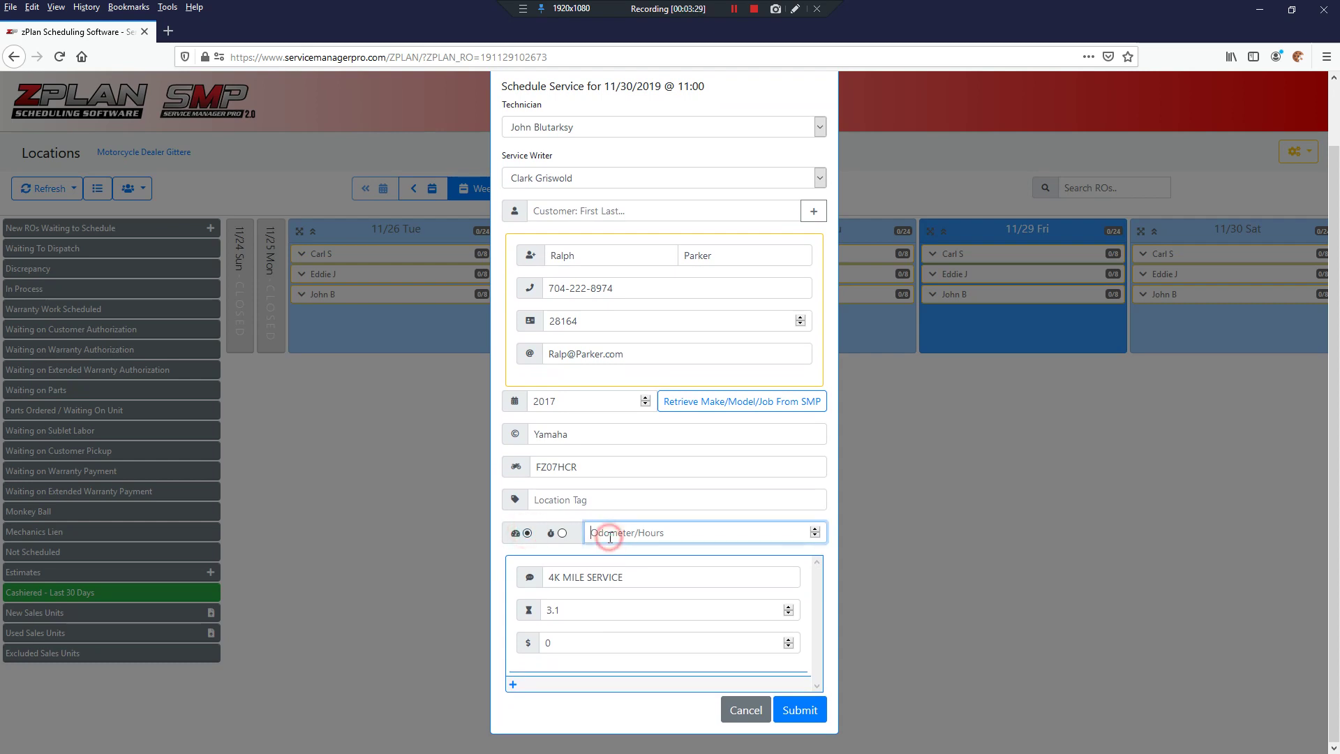
{"action": "type", "text": "4500"}
{"action": "left_click", "coordinate": [799, 709]}
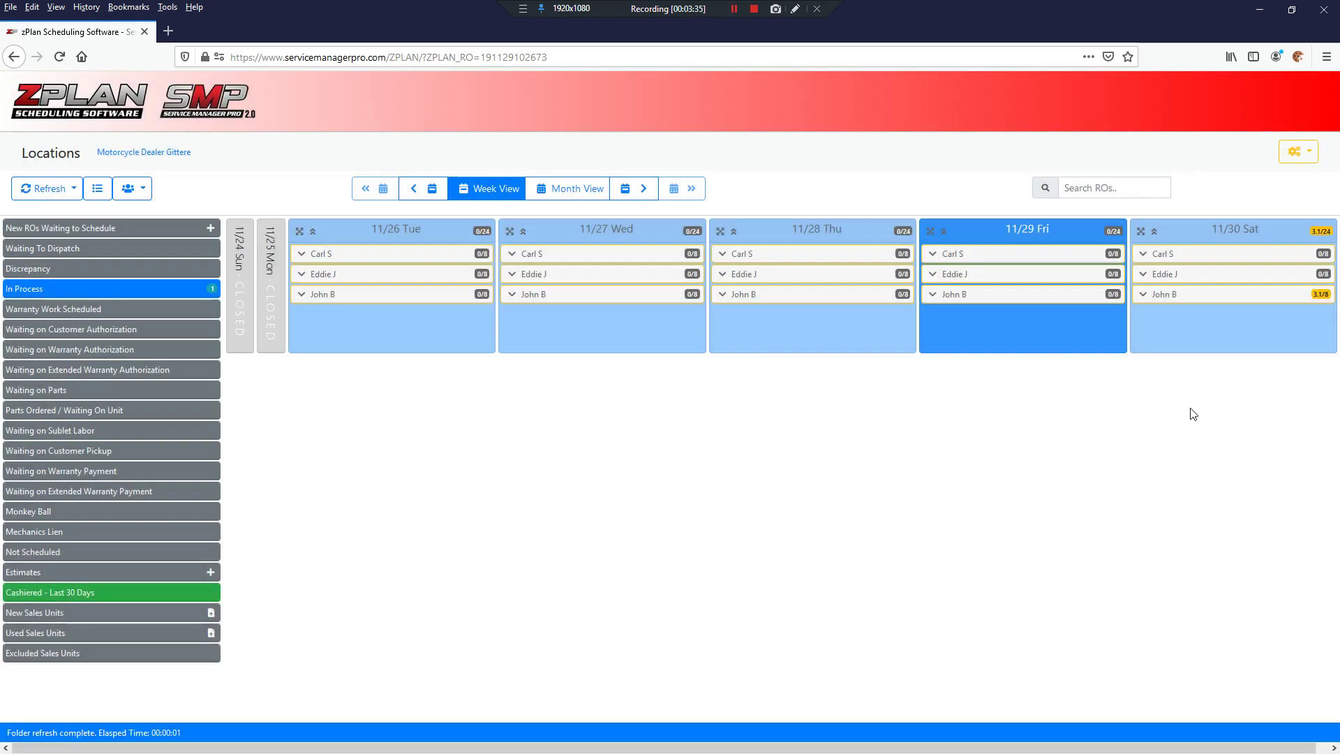
{"action": "scroll", "coordinate": [1257, 324], "scroll_direction": "down", "scroll_amount": 3}
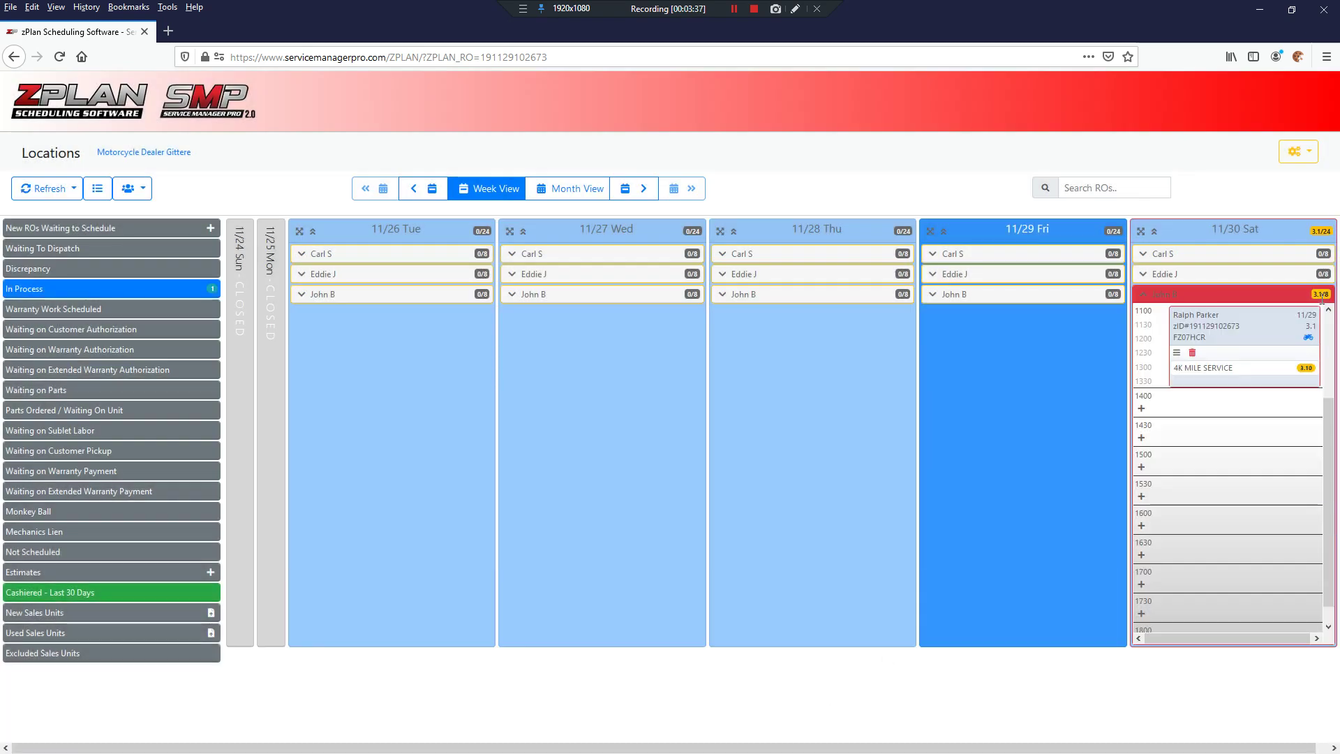